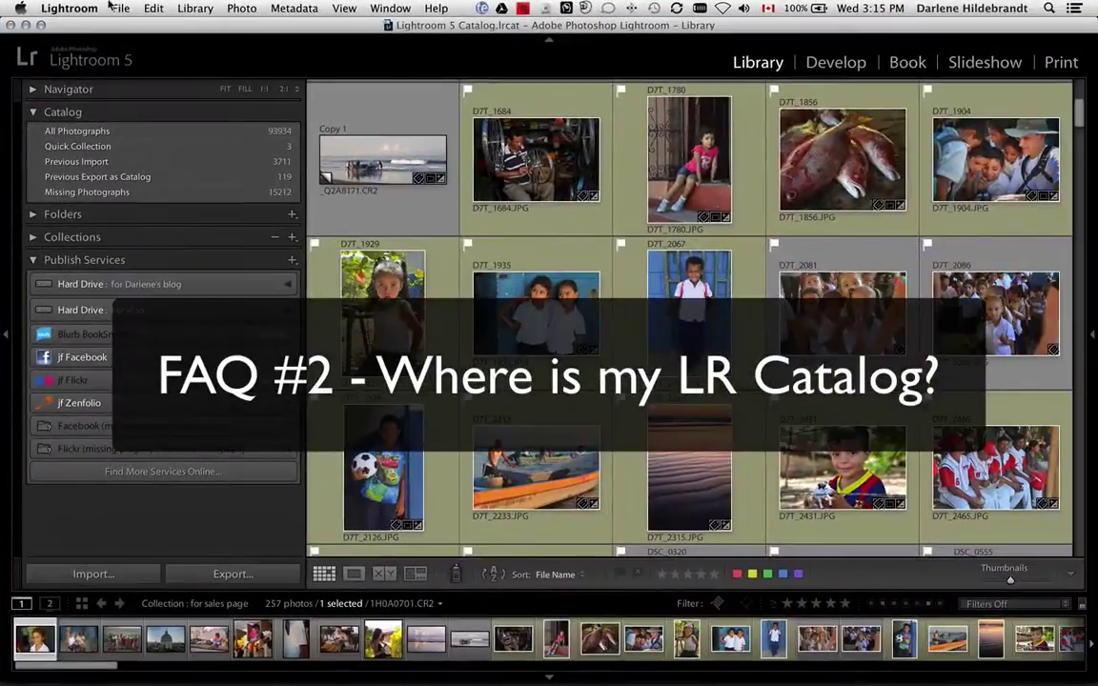
- Open Lightroom's Catalog Settings to see Lightroom 5 Catalog.lrcat (3.26 GB) and its backup-on-exit schedule
left_click(120, 9)
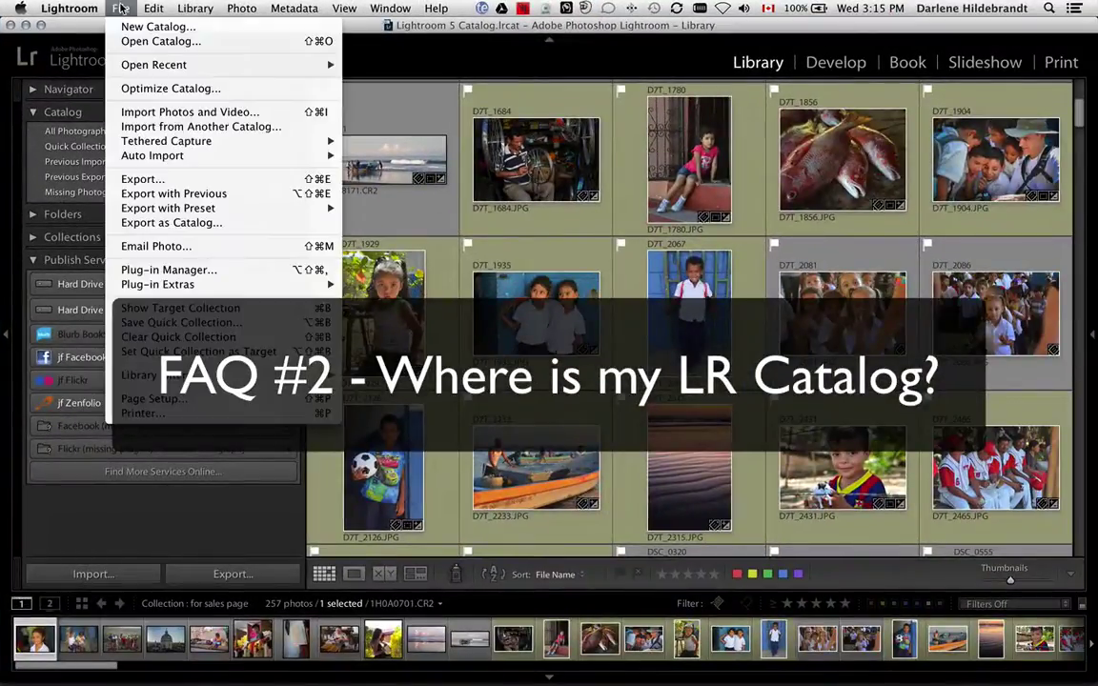
mouse_move(68, 9)
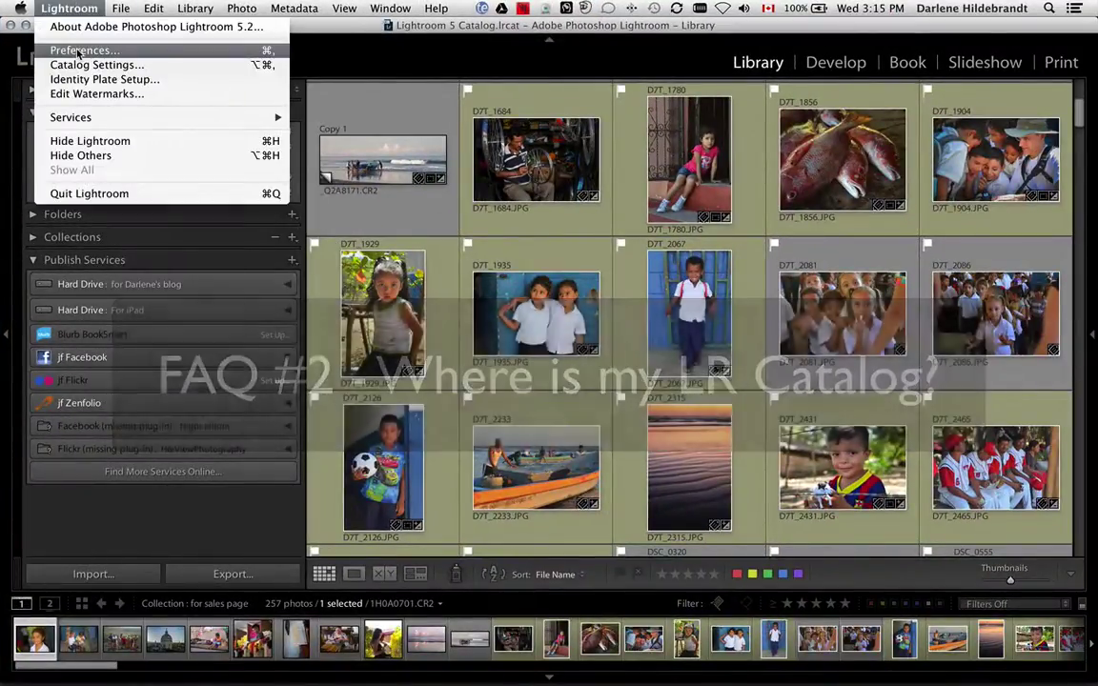
left_click(81, 65)
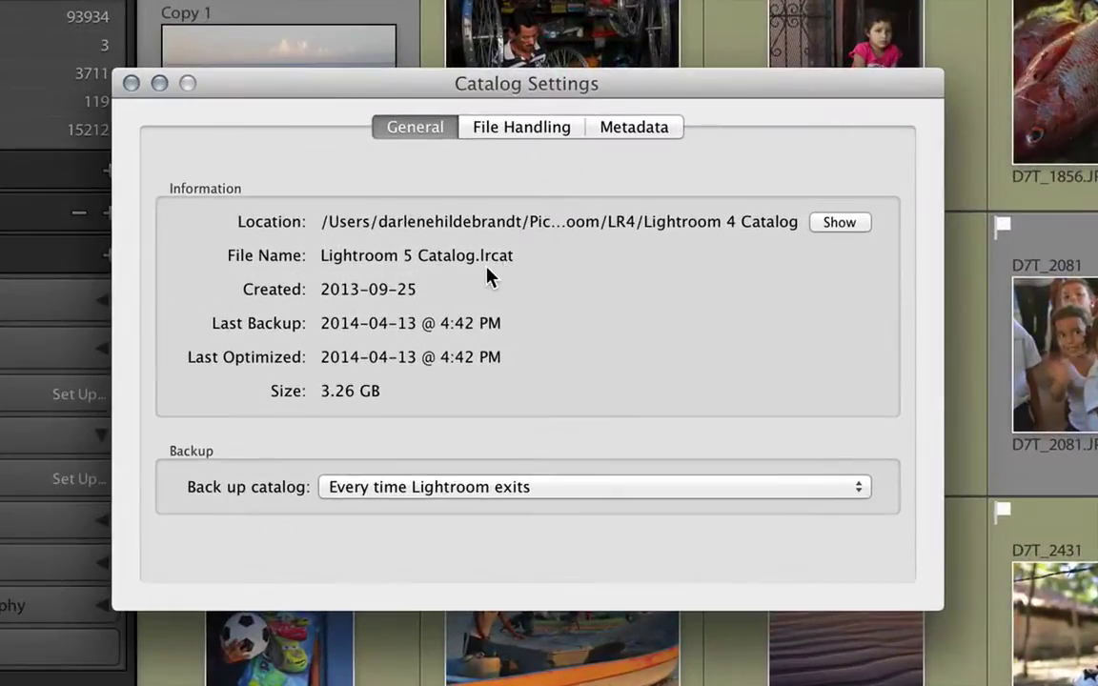
- Reveal the catalog in Finder and open the Lightroom 4 Catalog folder inside LR4
left_click(839, 223)
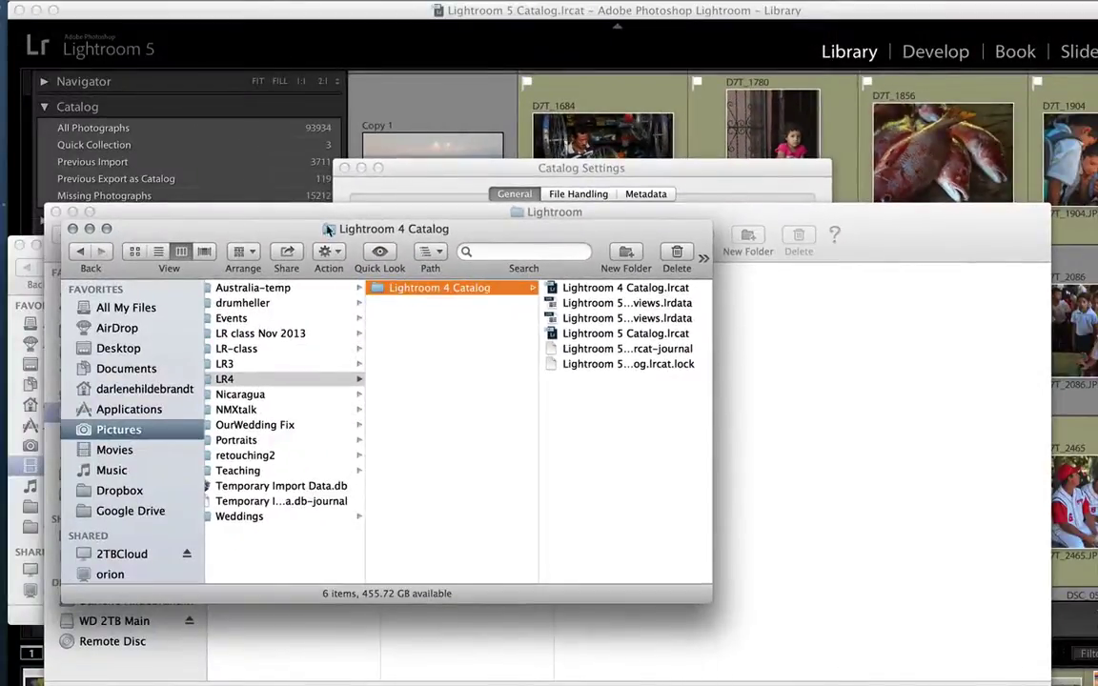
left_click_drag(251, 239, 391, 187)
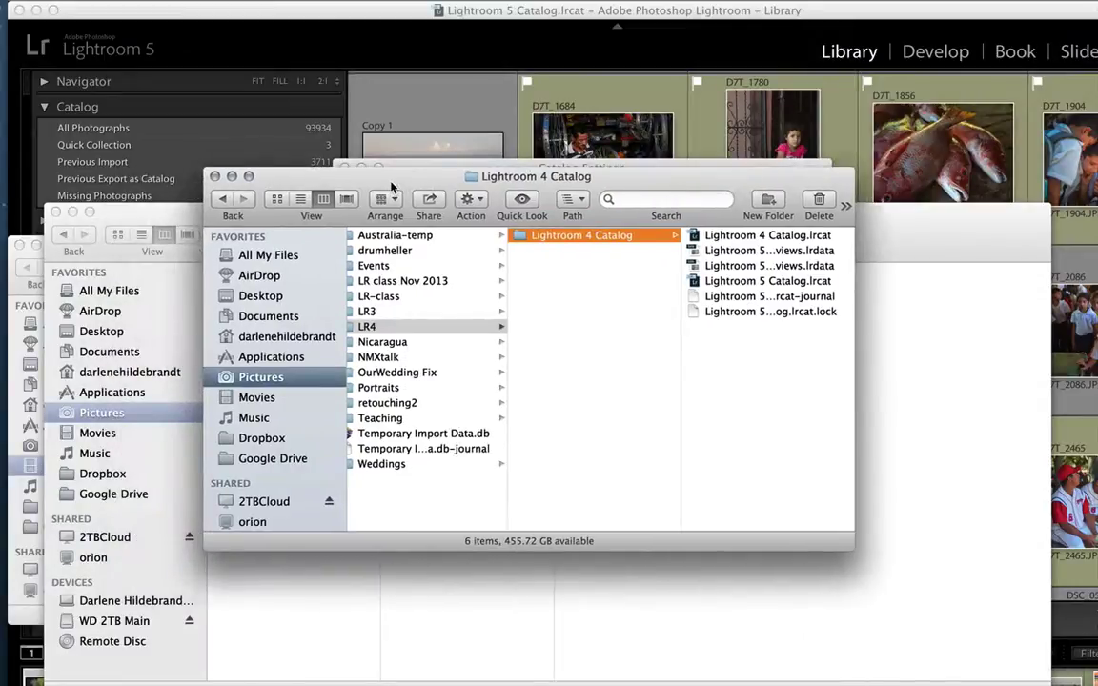
scroll(640, 385, "left", 1)
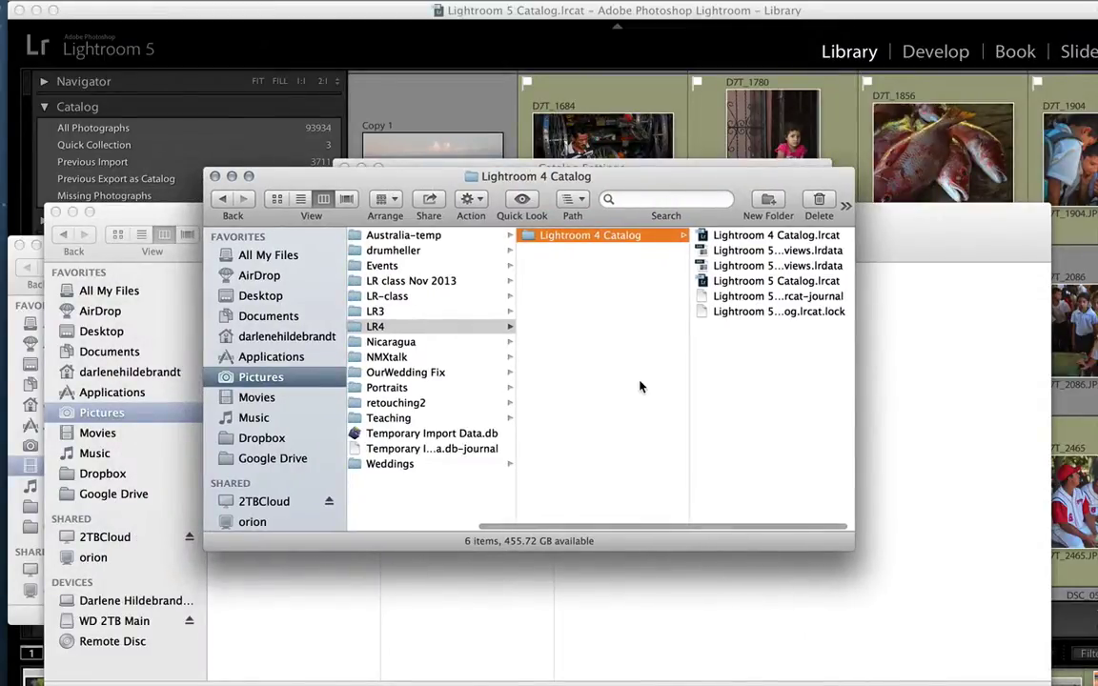
scroll(640, 385, "left", 5)
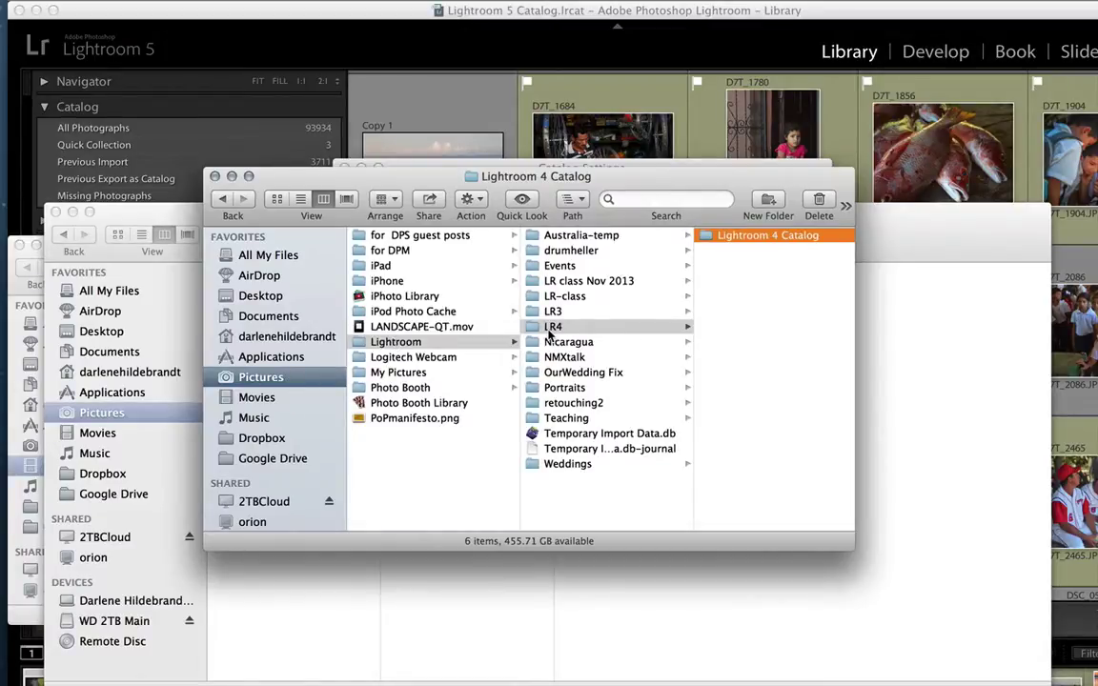
left_click(734, 236)
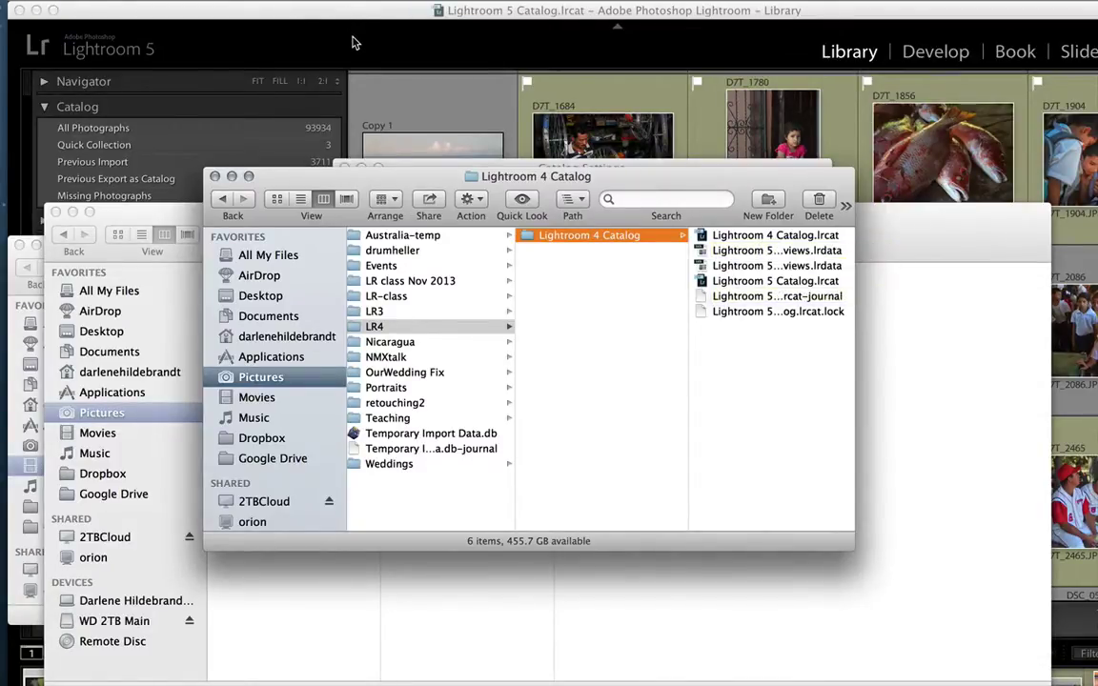
left_click(319, 40)
- Close the Catalog Settings dialog to return to the 'for sales page' collection grid
left_click(344, 166)
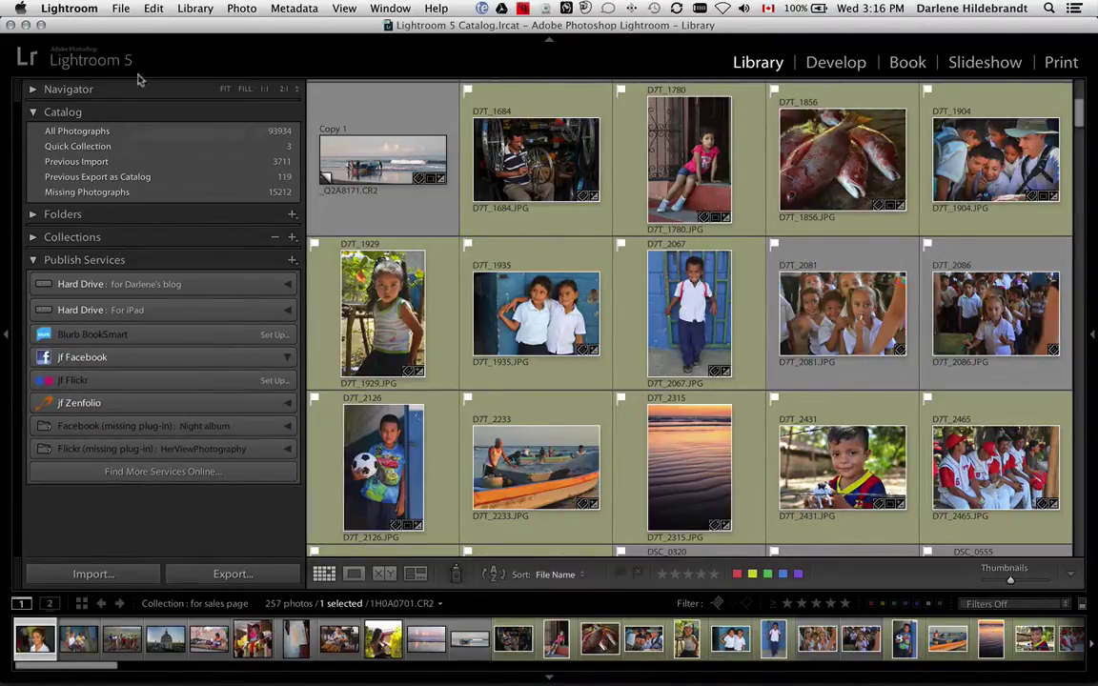
left_click(120, 9)
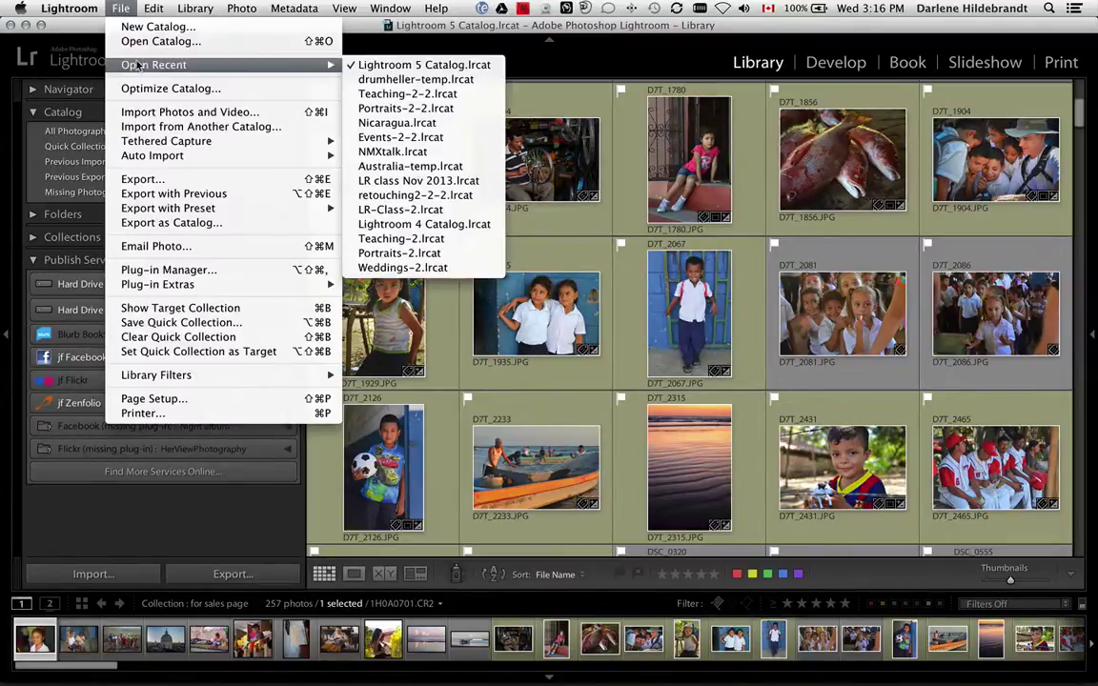
mouse_move(140, 69)
left_click(567, 65)
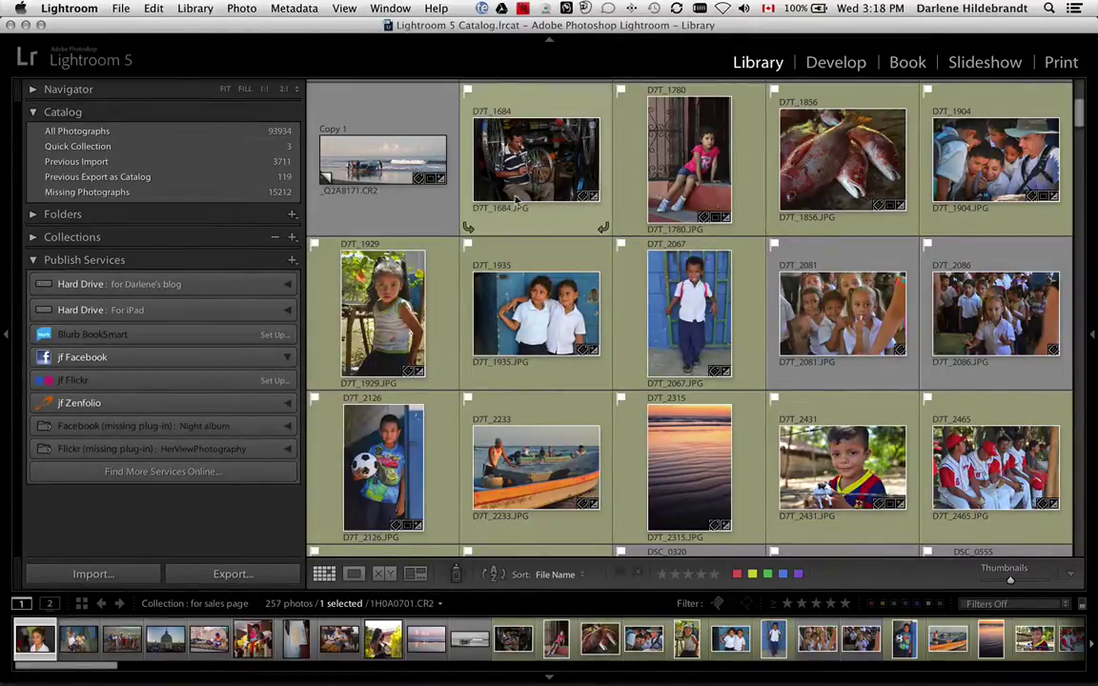
- Expand the Folders panel down to WD 2TB Main's Images folder (21989 photos), then switch to Finder
key("super+Tab")
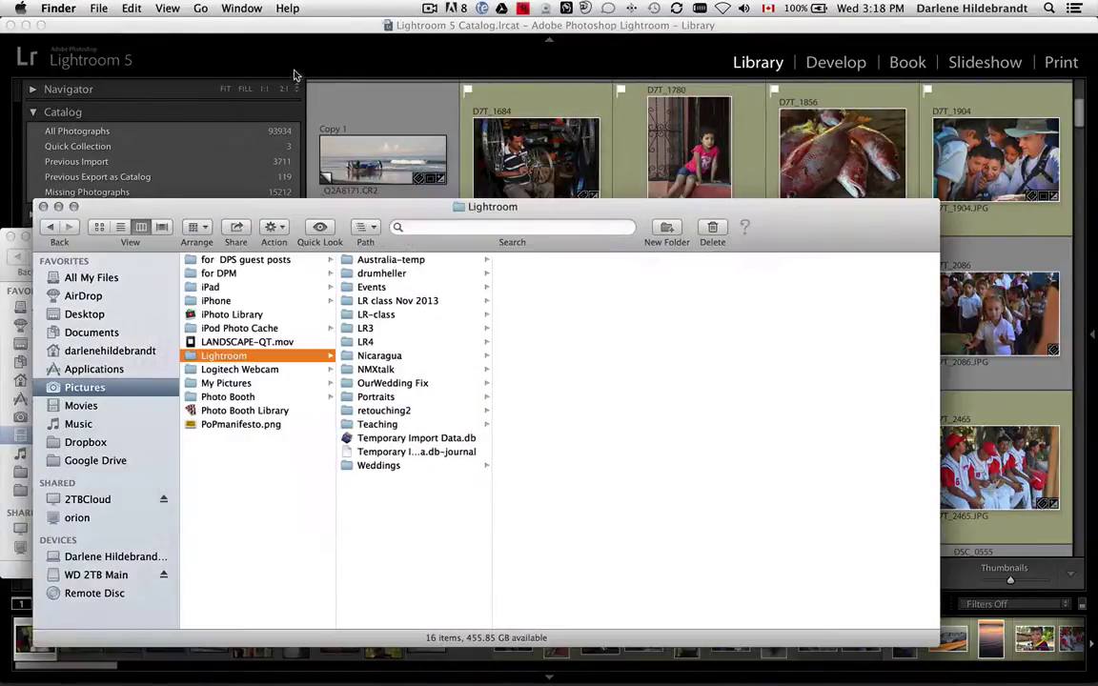
left_click(372, 117)
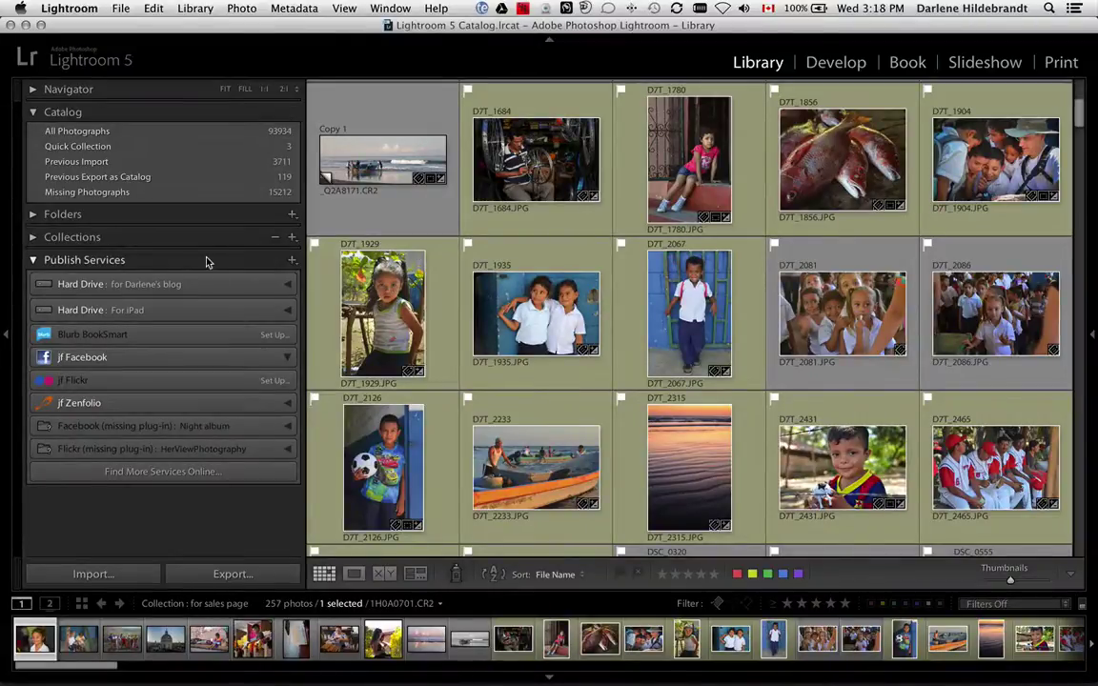
left_click(53, 215)
scroll(49, 220, "down", 3)
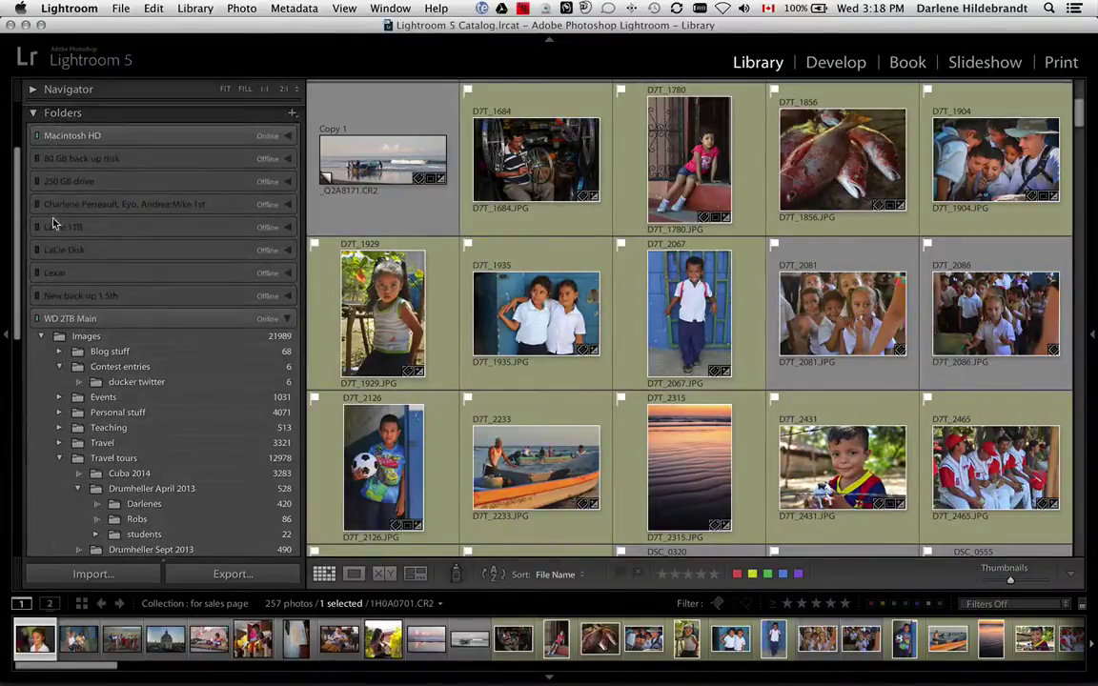
scroll(159, 229, "down", 1)
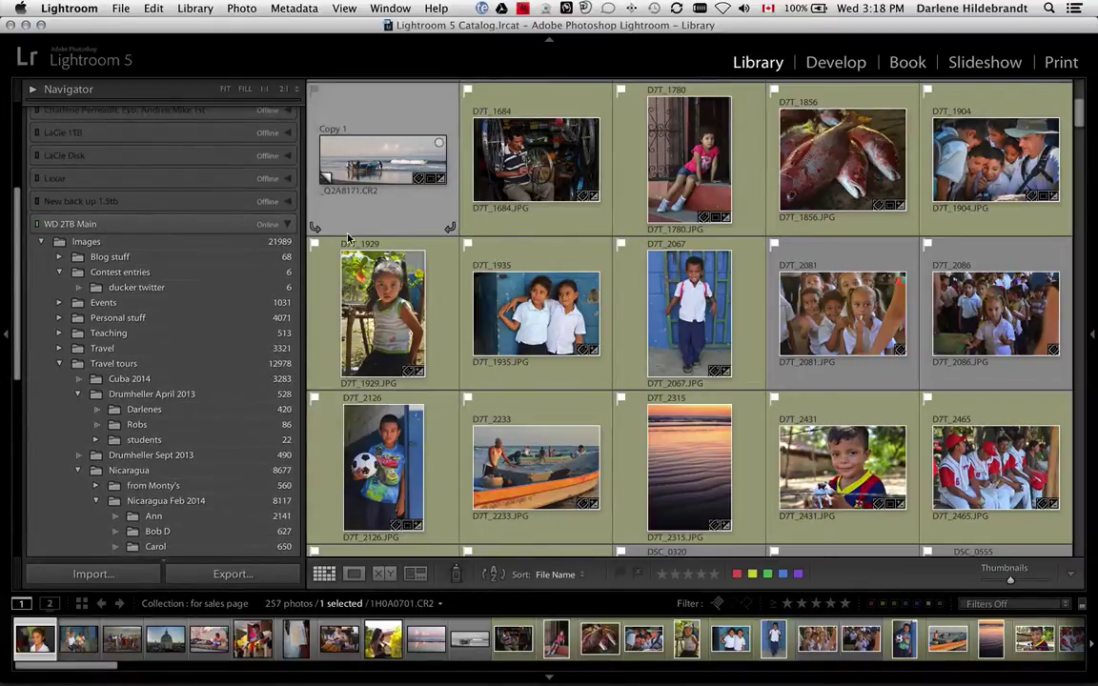
key("super+Tab")
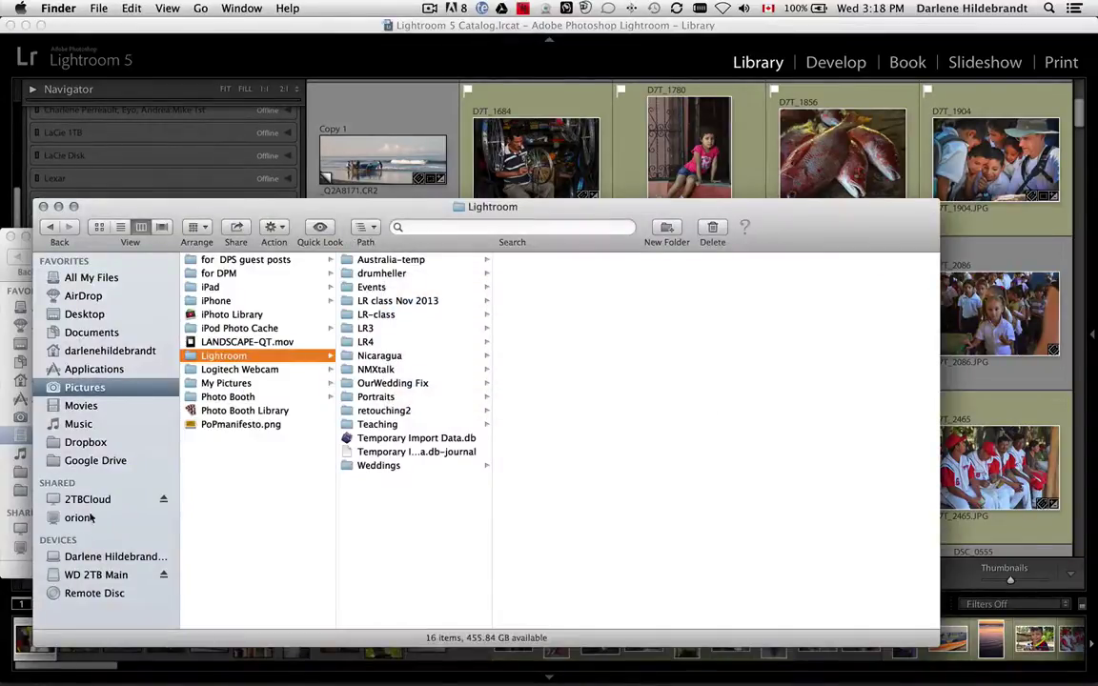
- Browse in Finder to WD 2TB Main > Images > Travel tours > Nicaragua > Nicaragua Feb 2014
left_click(98, 575)
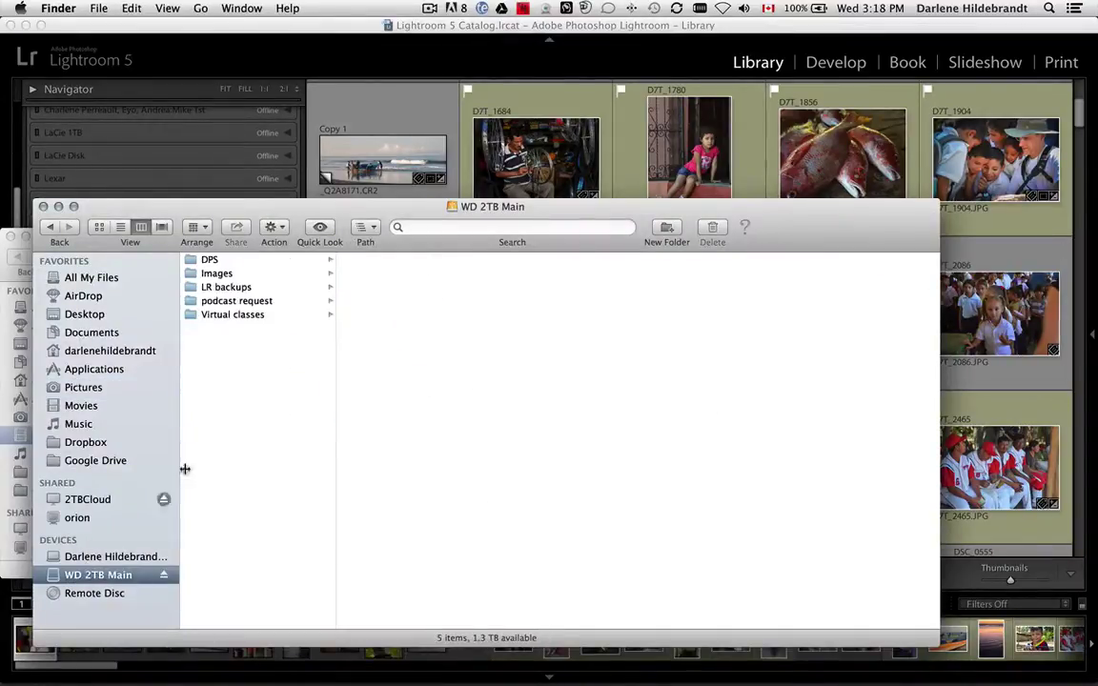
left_click(216, 273)
left_click(420, 424)
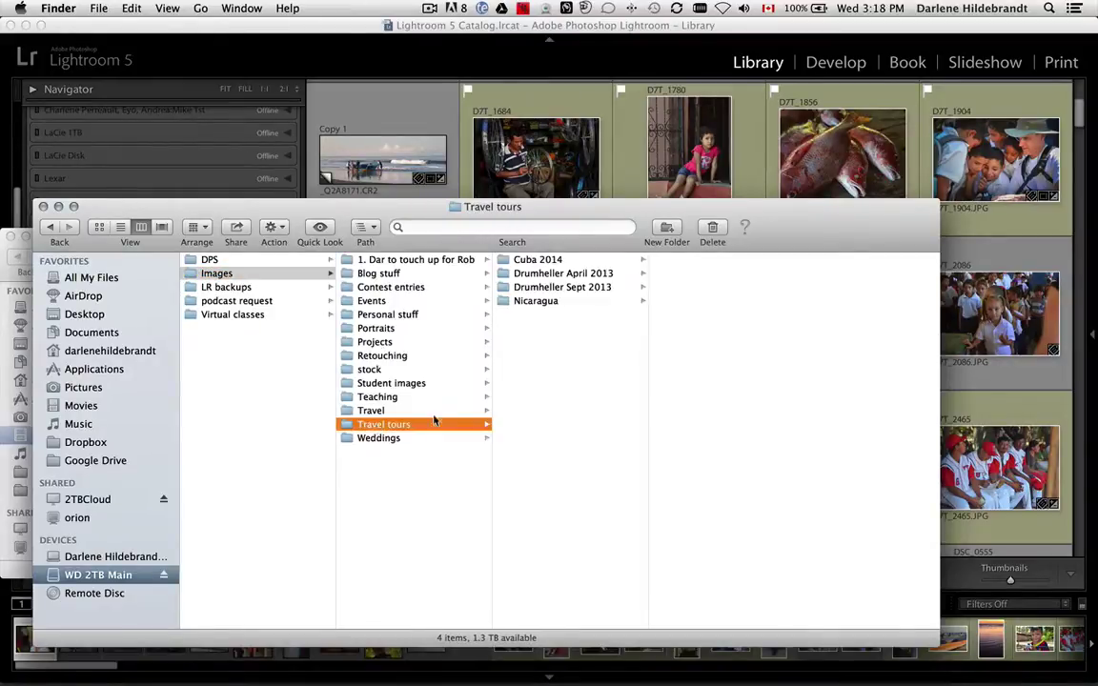
left_click(534, 301)
left_click(690, 277)
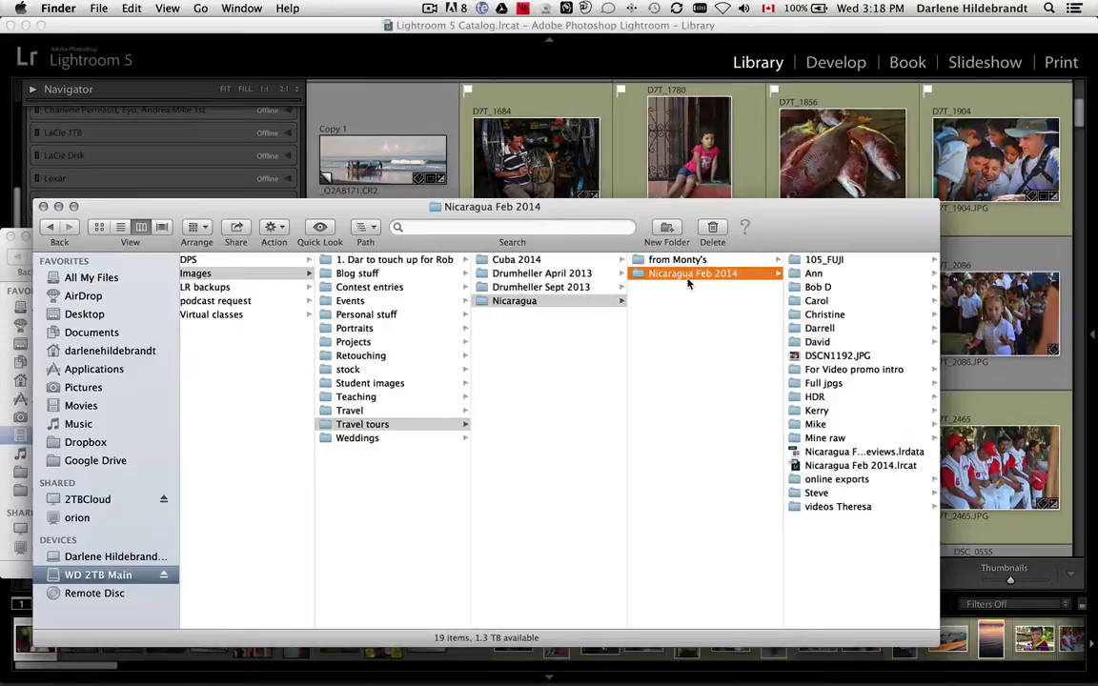
- Rename the Mine raw folder to 'Mine raw 2' and select the Copy 1 photo in Lightroom
left_click(825, 438)
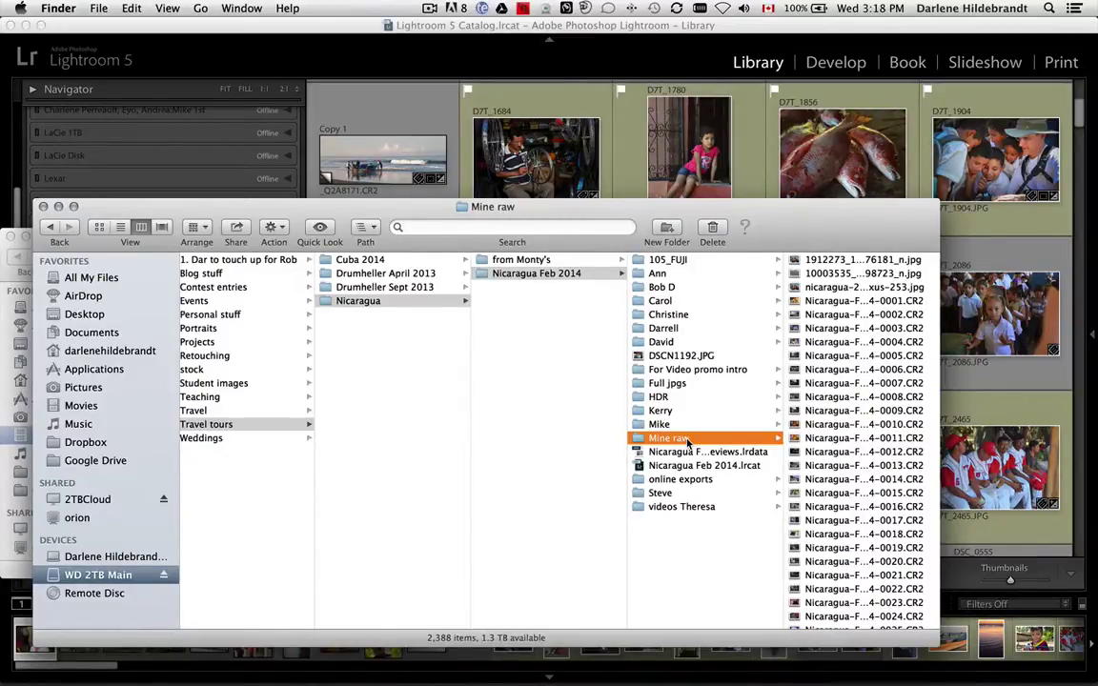
left_click(693, 439)
type("2")
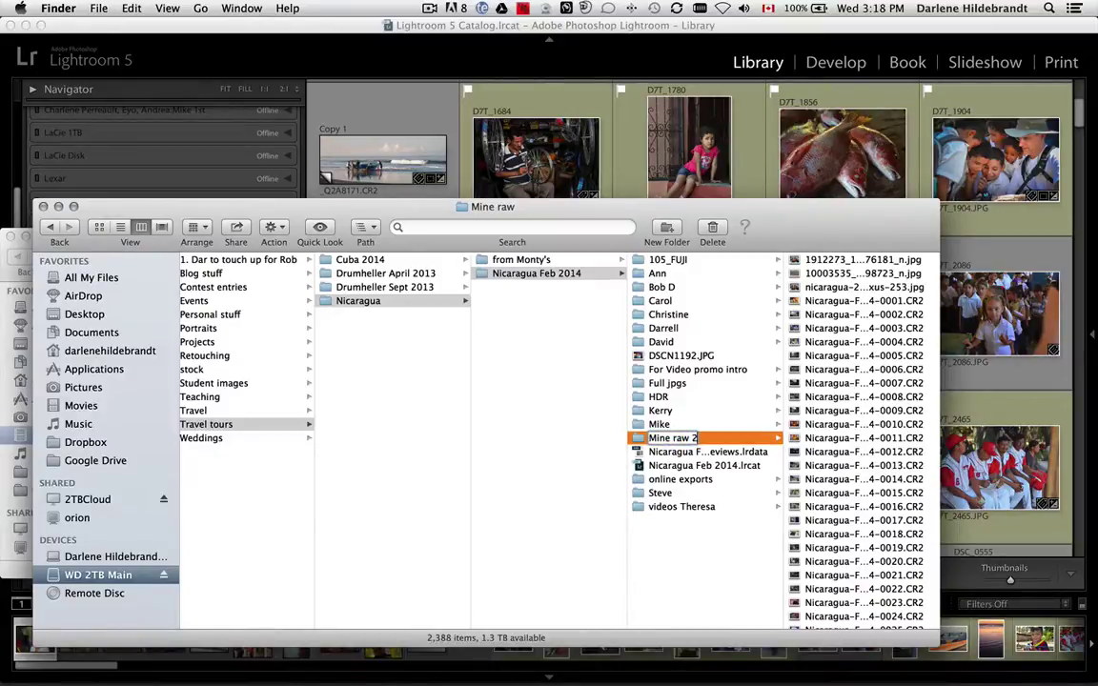
key("Return")
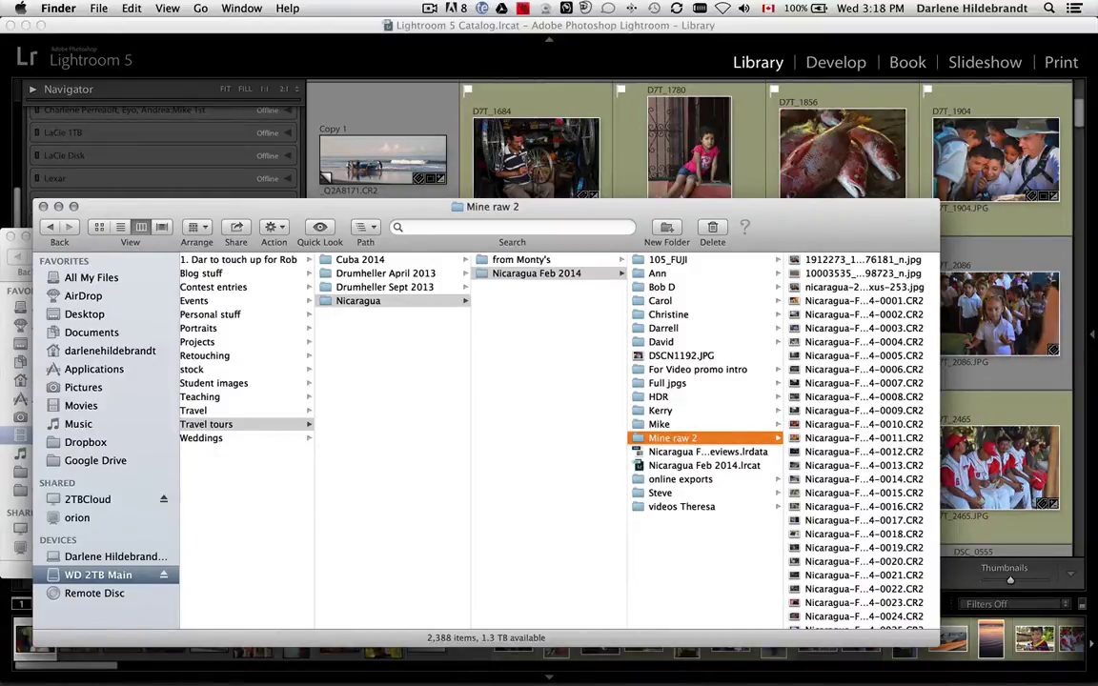
left_click(319, 65)
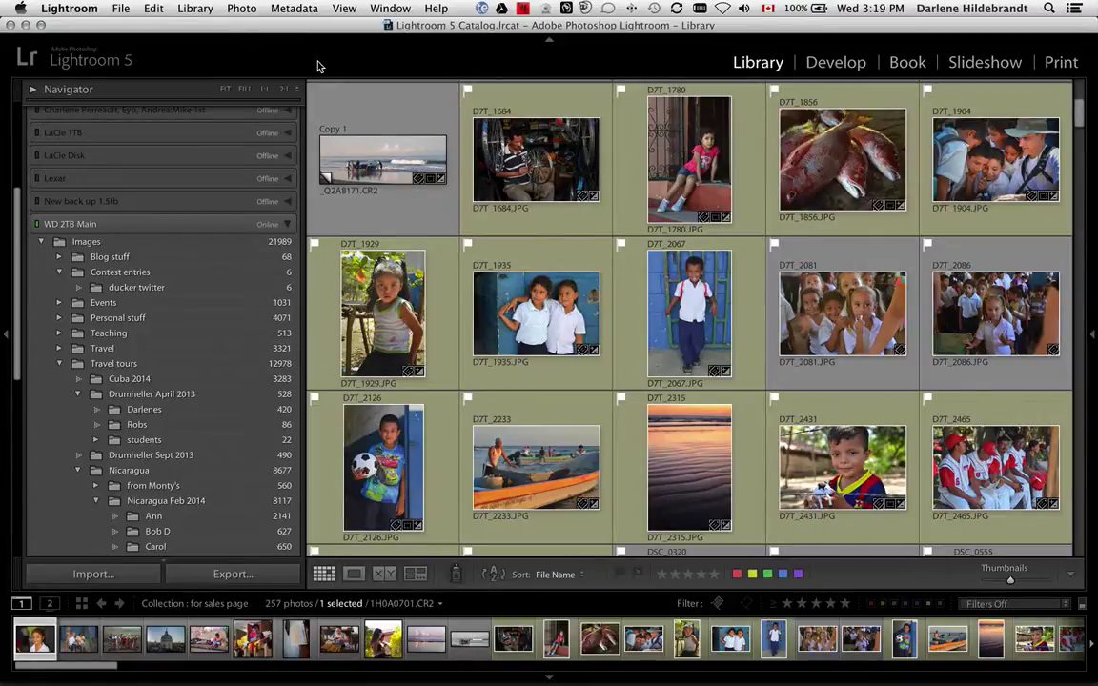
left_click(358, 150)
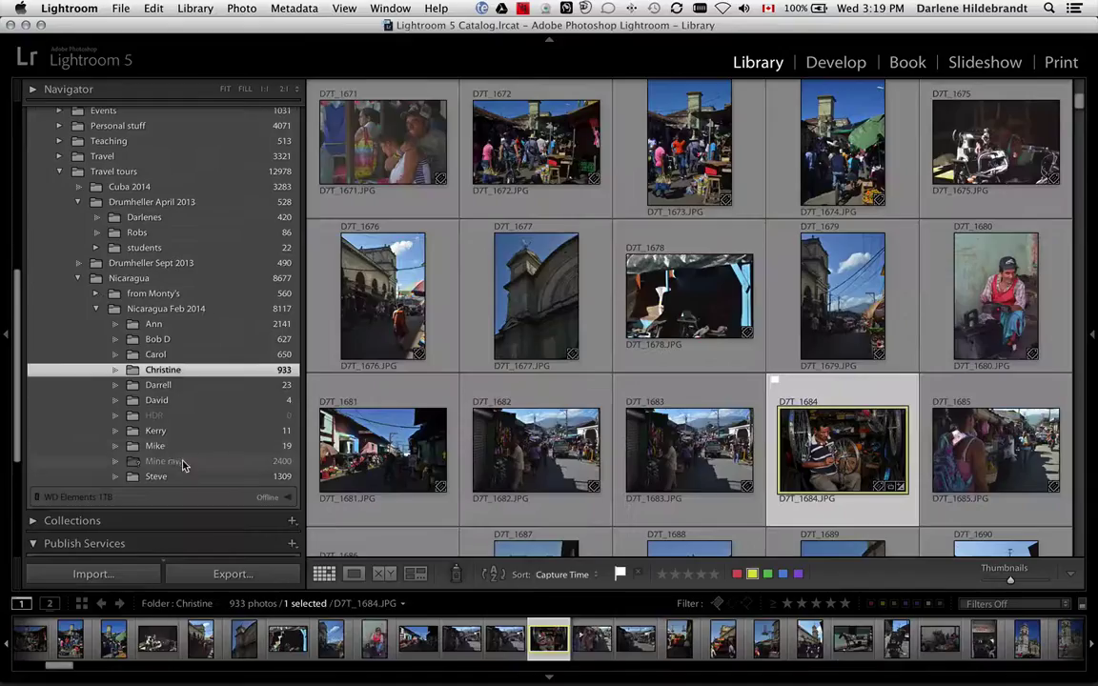
- Show the Mine raw folder's 2400 photos with filenames and badges on each thumbnail
left_click(192, 461)
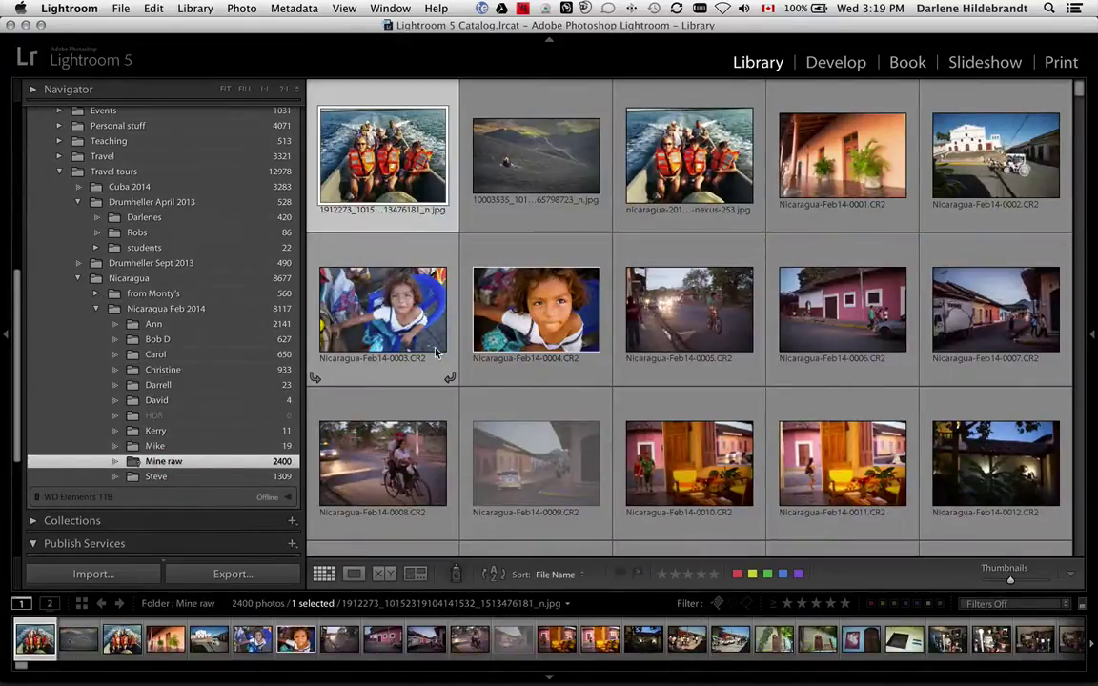
key("j")
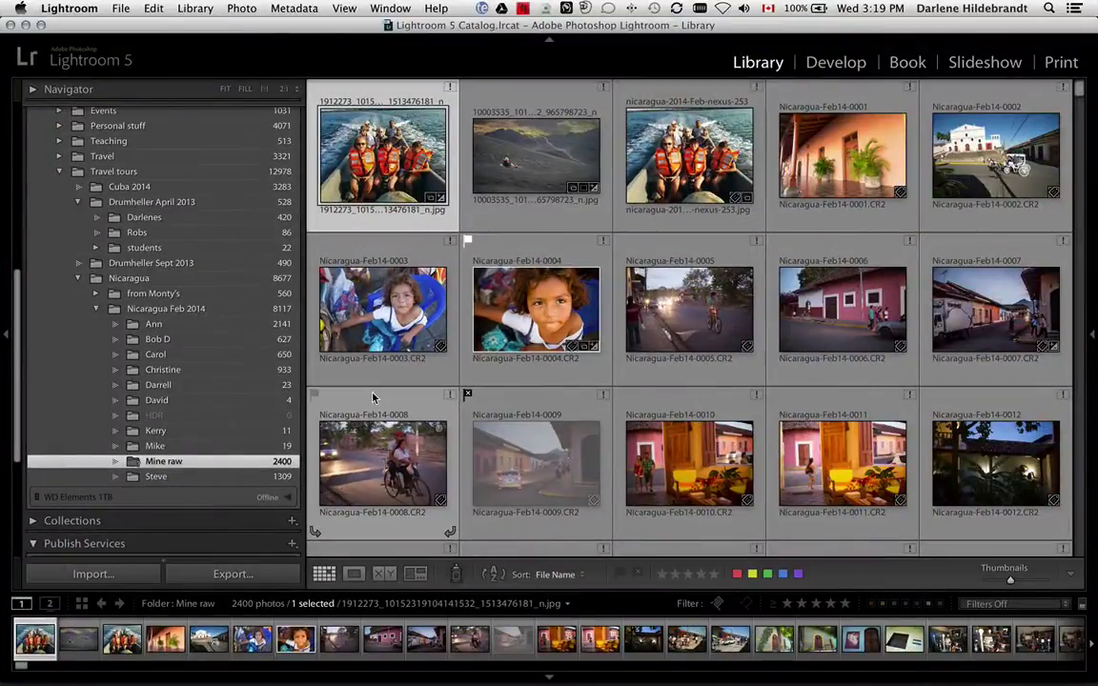
- Relink the missing Mine raw folder to Mine raw 2 with Find Missing Folder
right_click(157, 464)
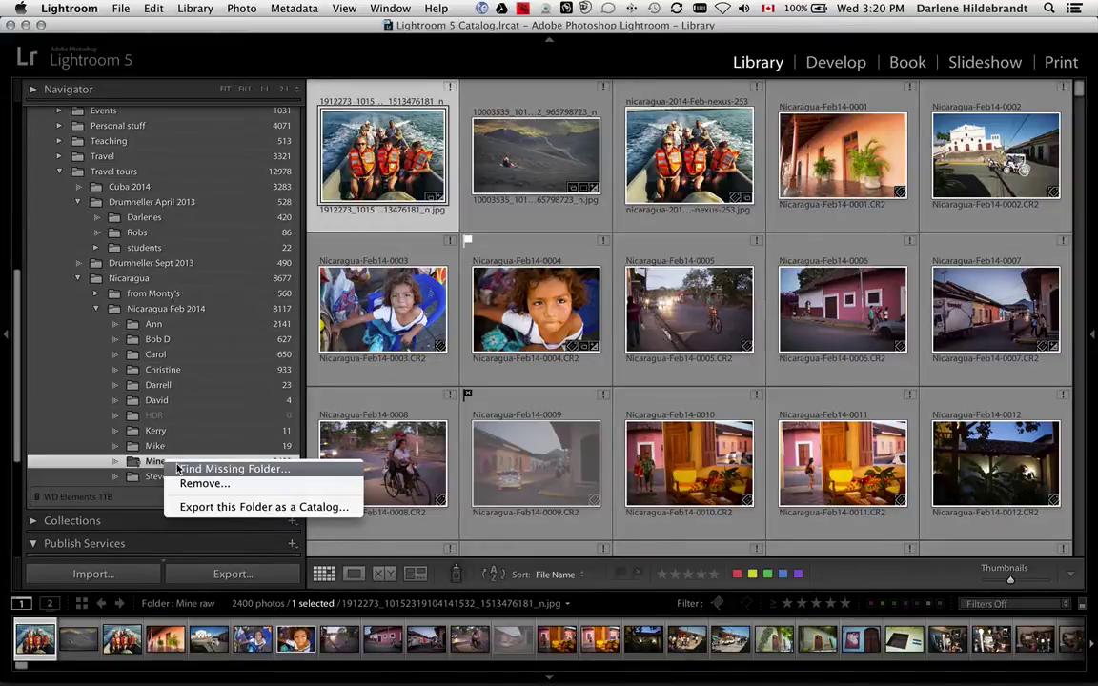
left_click(178, 468)
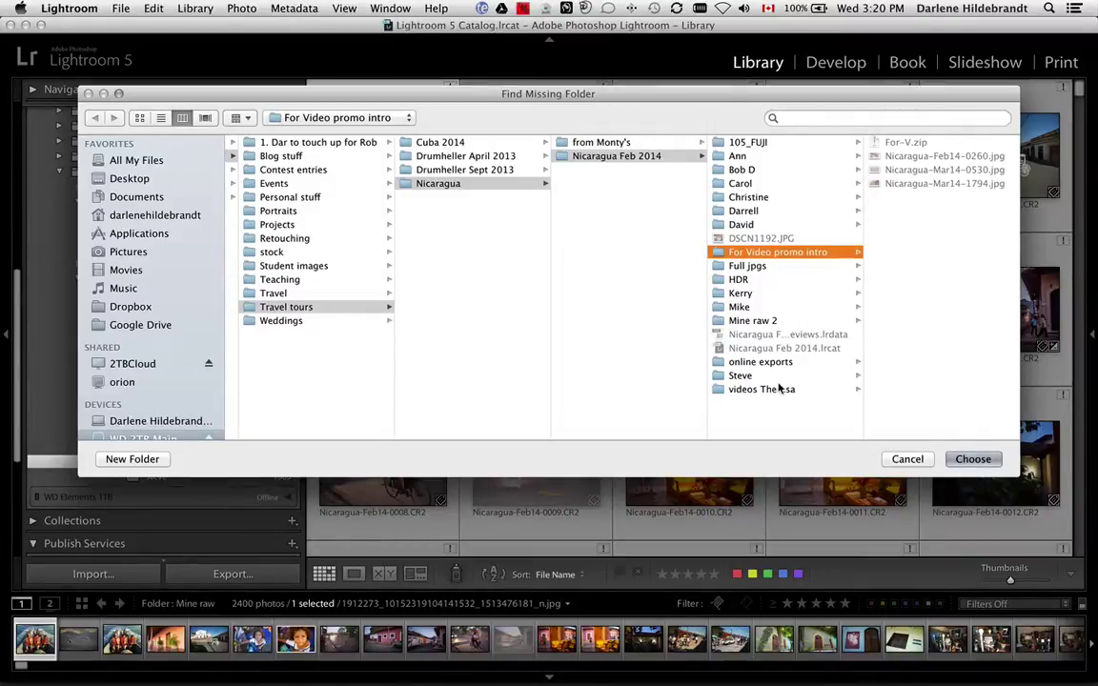
left_click(745, 321)
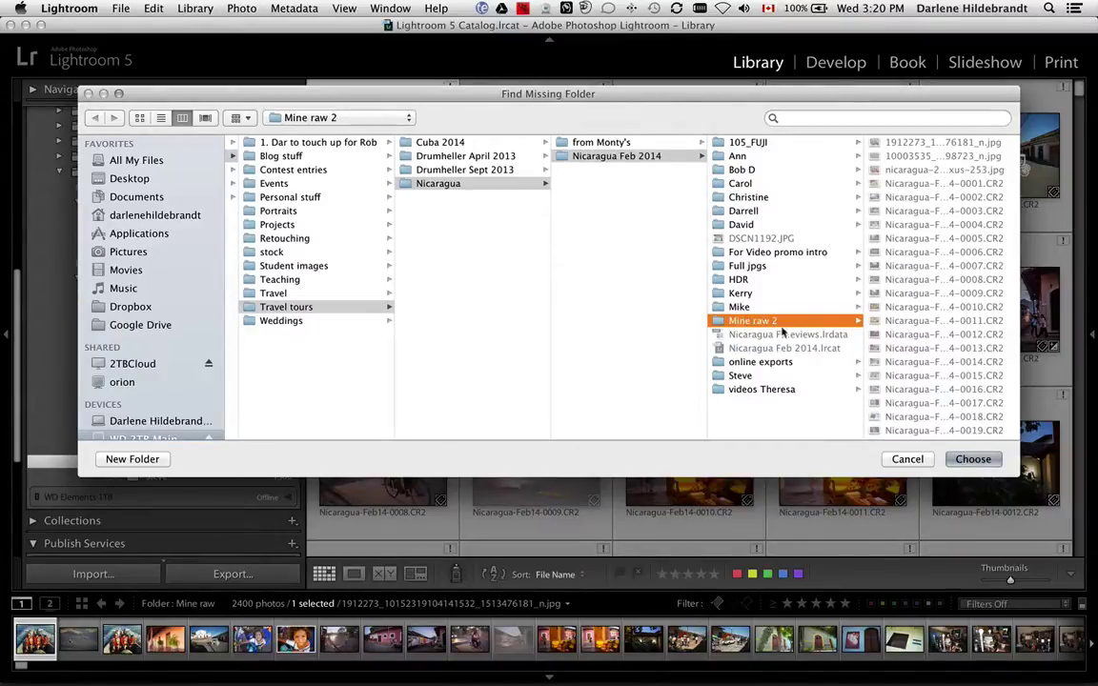
left_click(974, 459)
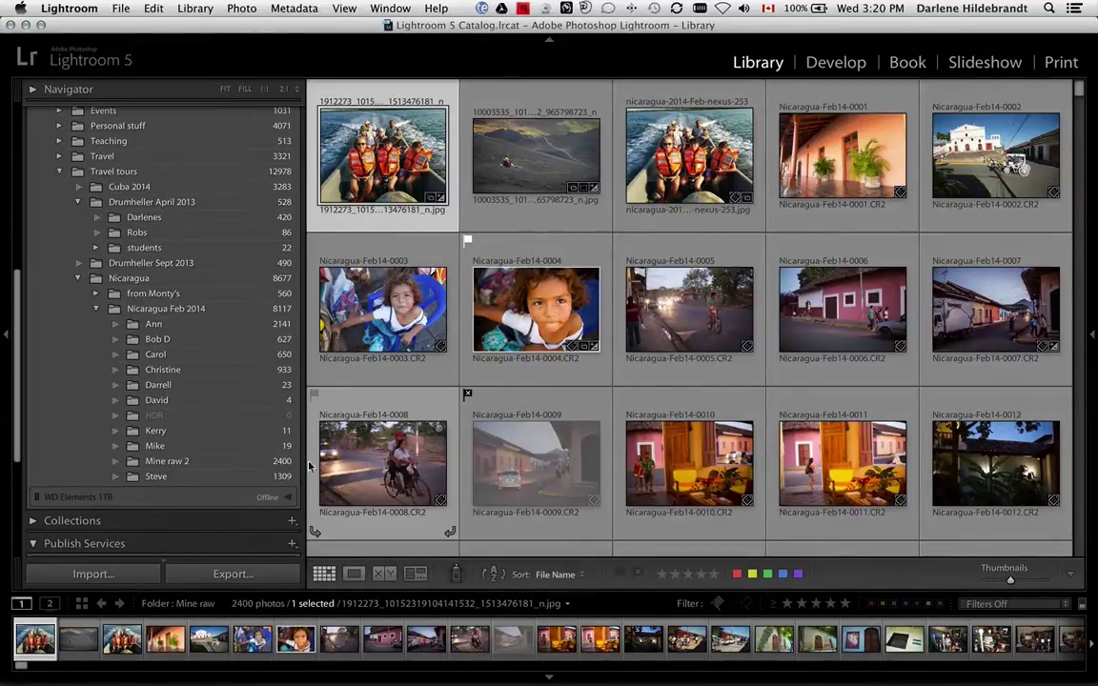
- Rename the Mine raw 2 folder back to 'Mine raw' in Lightroom, then switch to Finder
right_click(164, 465)
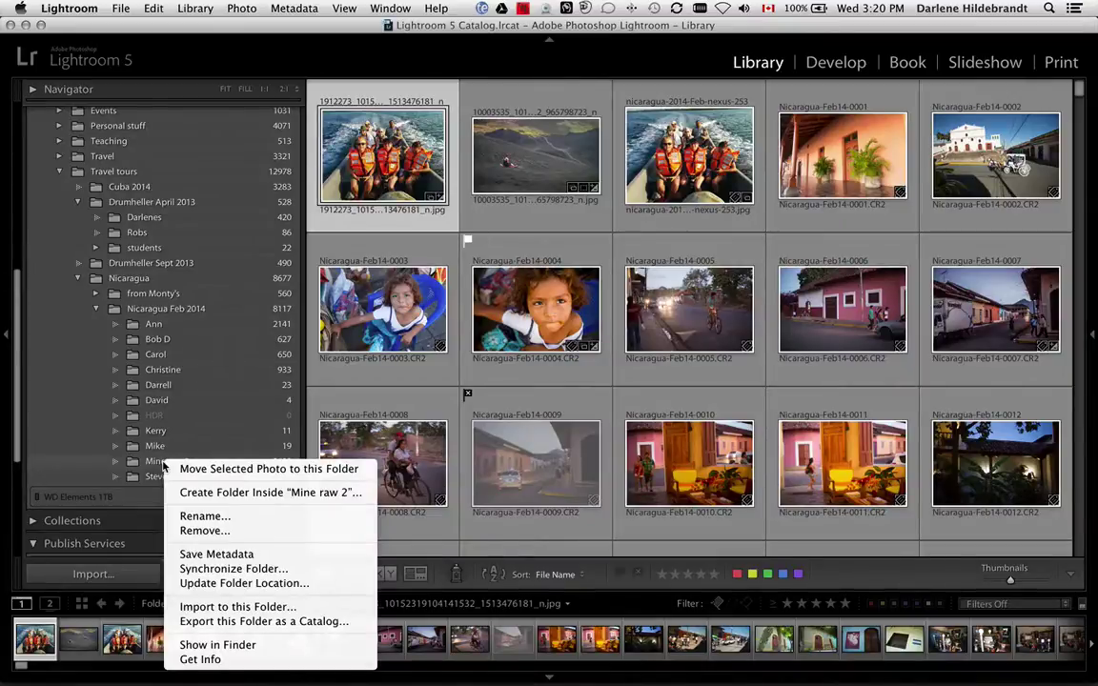
left_click(195, 517)
key("Right")
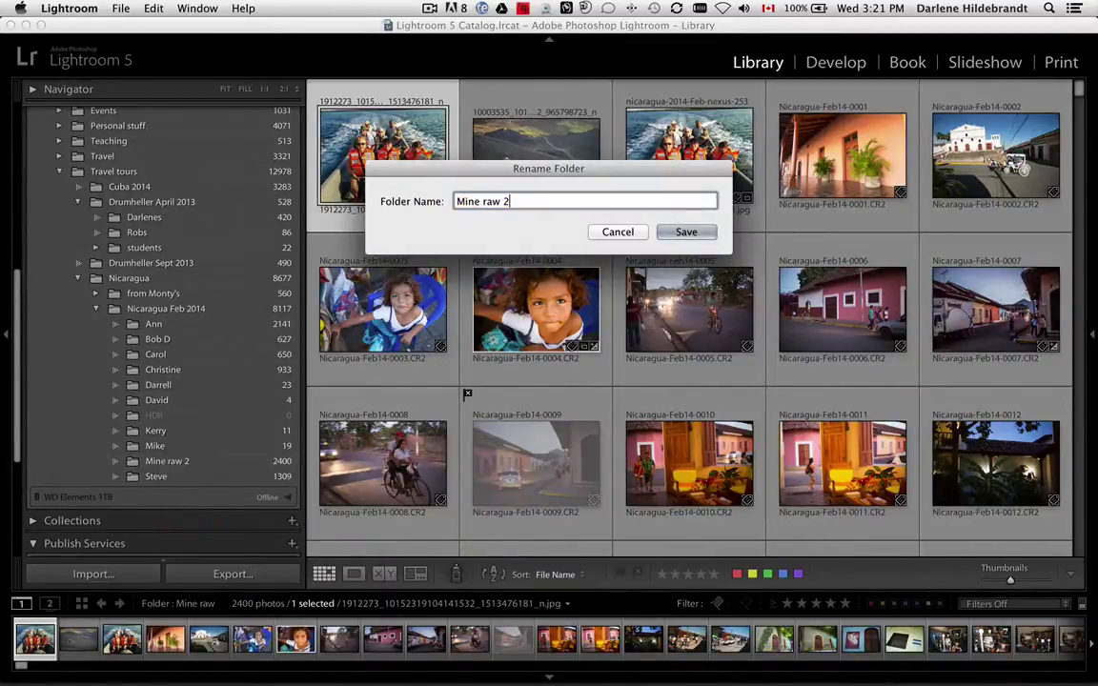
key("BackSpace")
key("BackSpace")
key("Return")
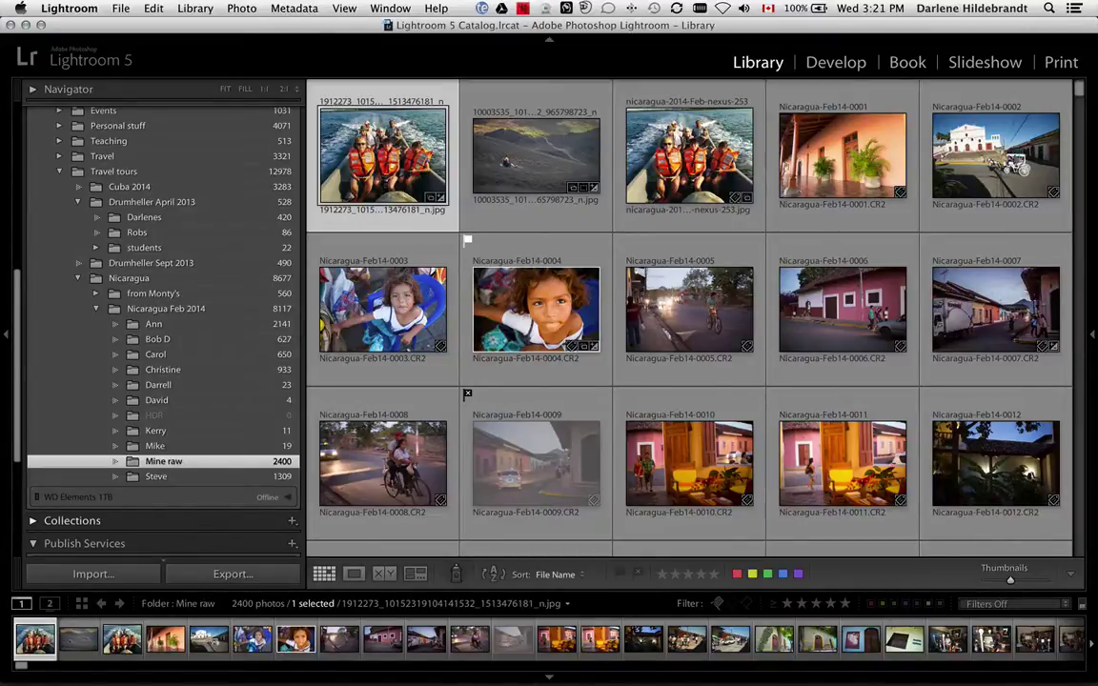
key("super+Tab")
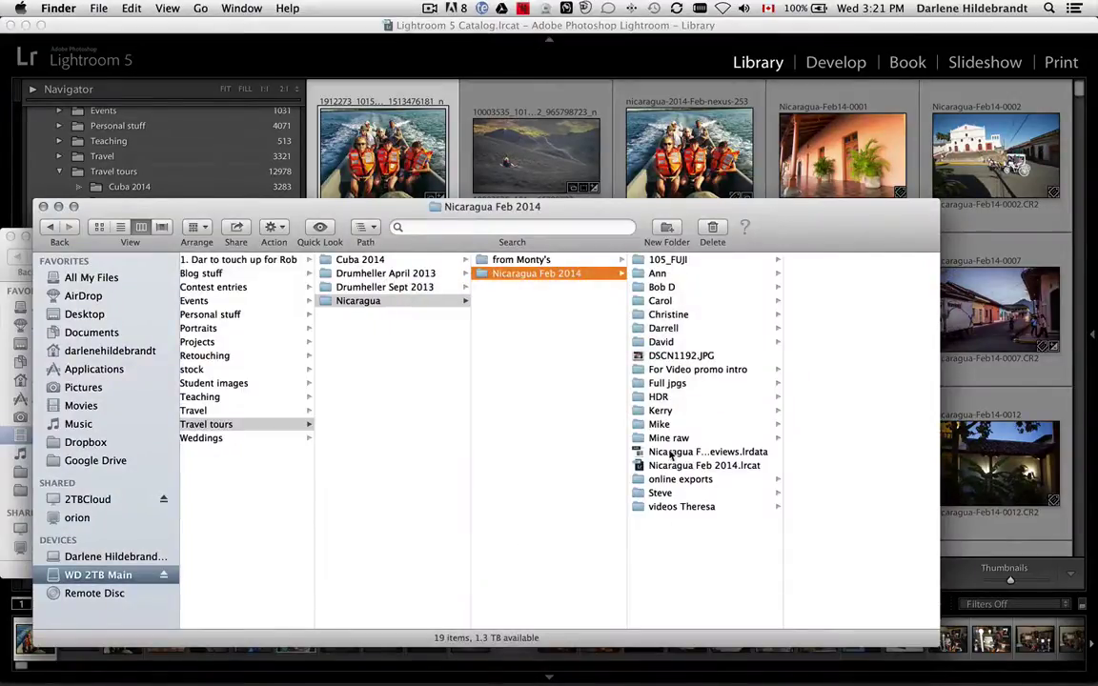
- List the Mine raw folder's 2,388 files in Finder, then go back to Lightroom
left_click(680, 440)
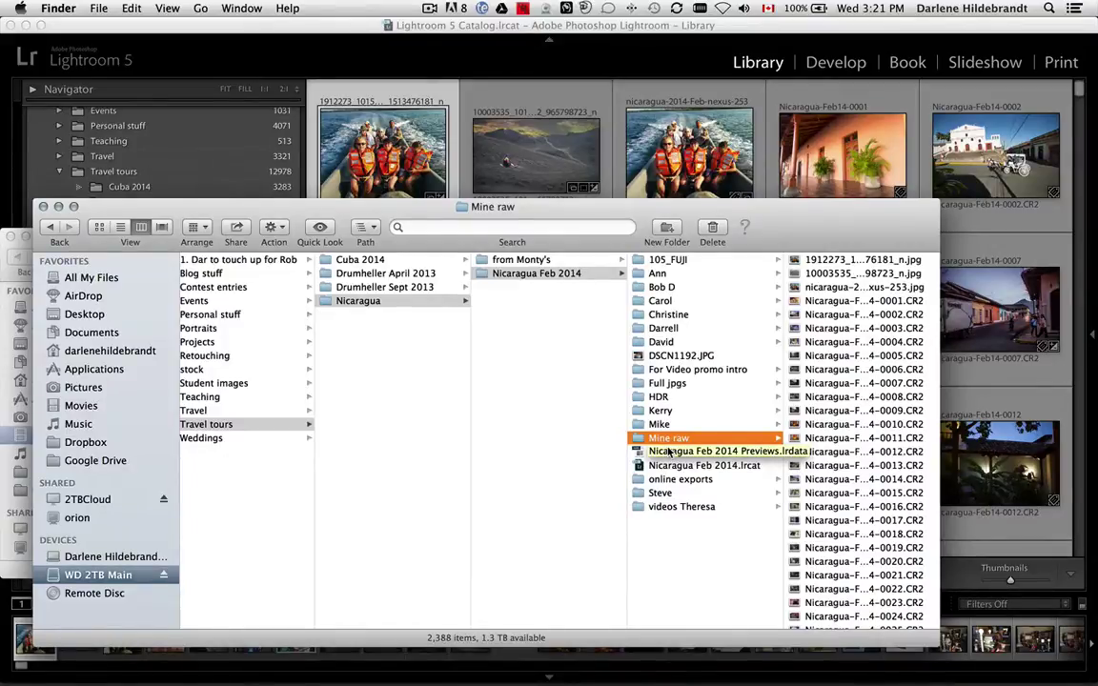
left_click(270, 60)
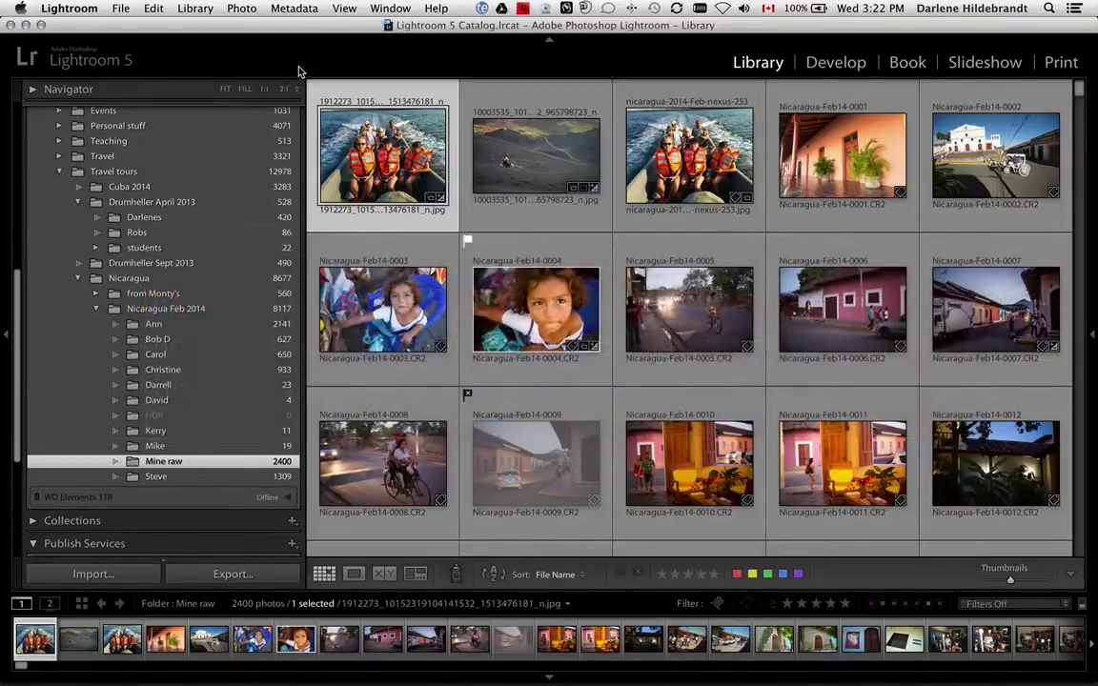
- Drag the from Monty's folder into Nicaragua Feb 2014 in the Folders panel
scroll(191, 324, "up", 5)
scroll(188, 330, "down", 5)
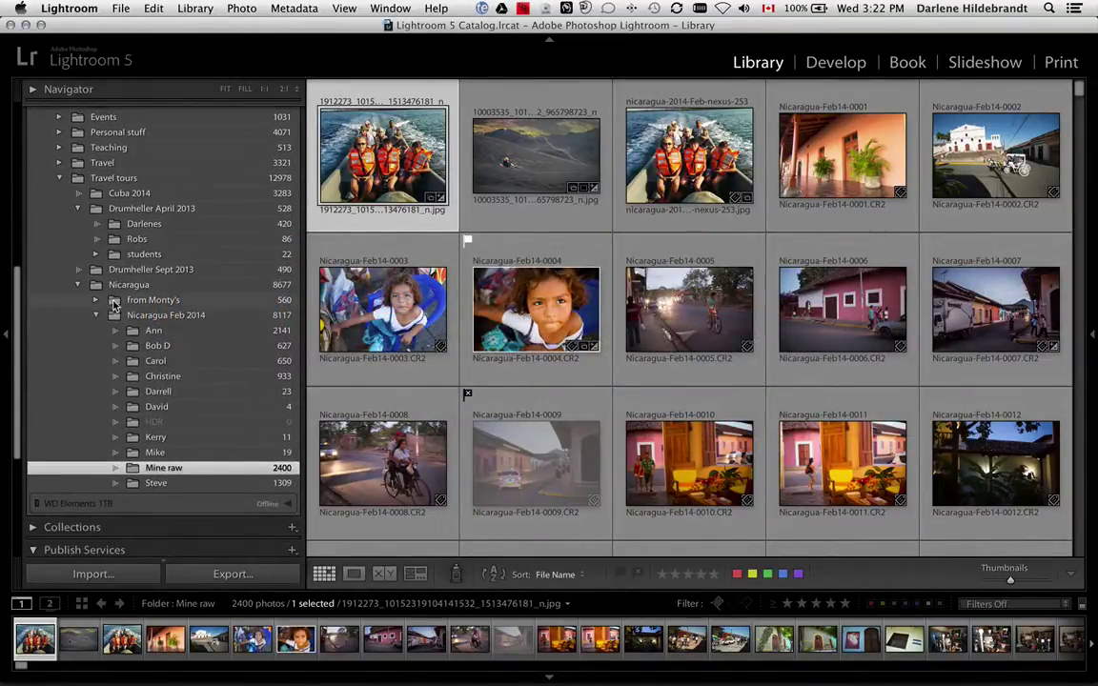
left_click_drag(113, 303, 116, 315)
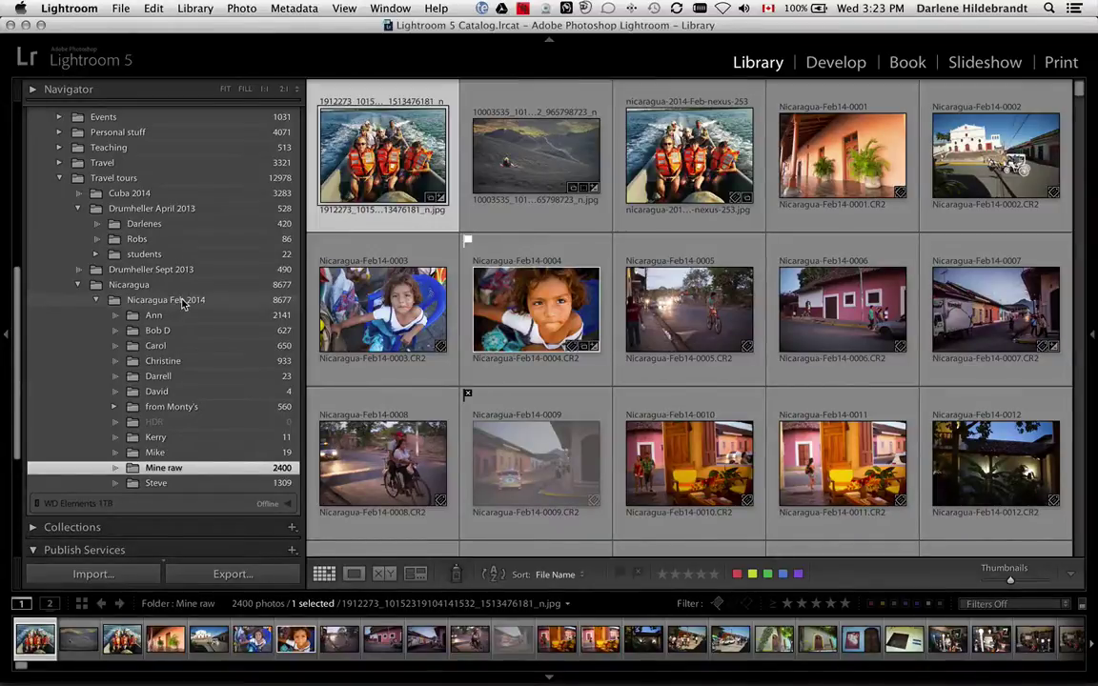
- Open Lightroom Preferences, browse the File Handling, External Editing and General tabs, then go to Catalog Settings
left_click(65, 7)
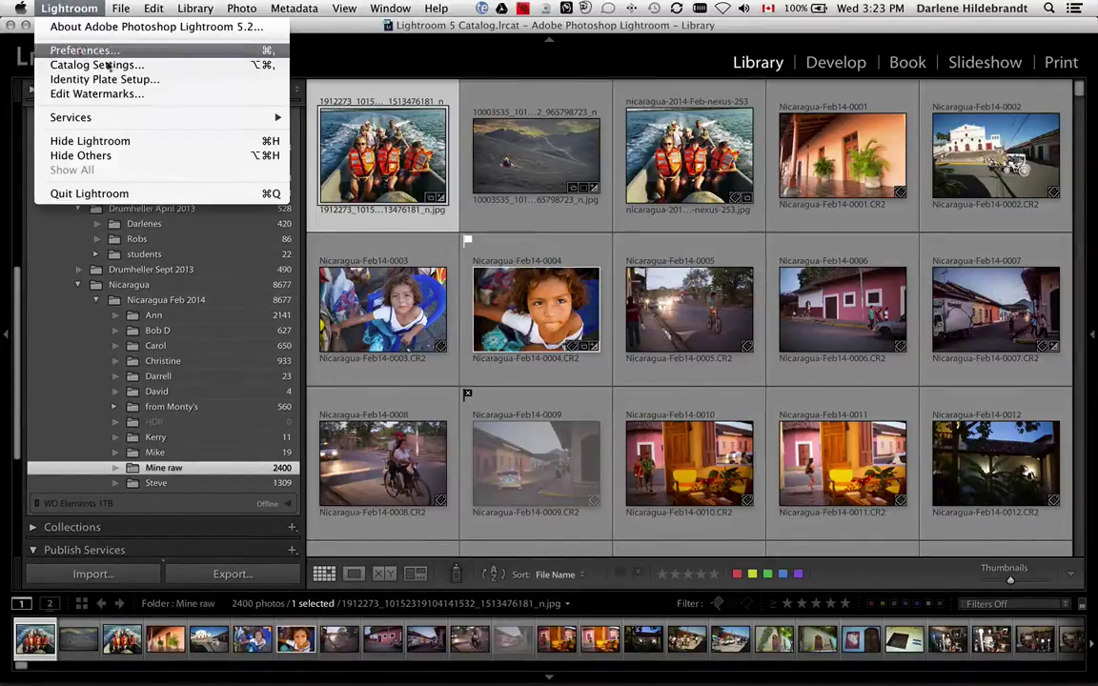
left_click(95, 50)
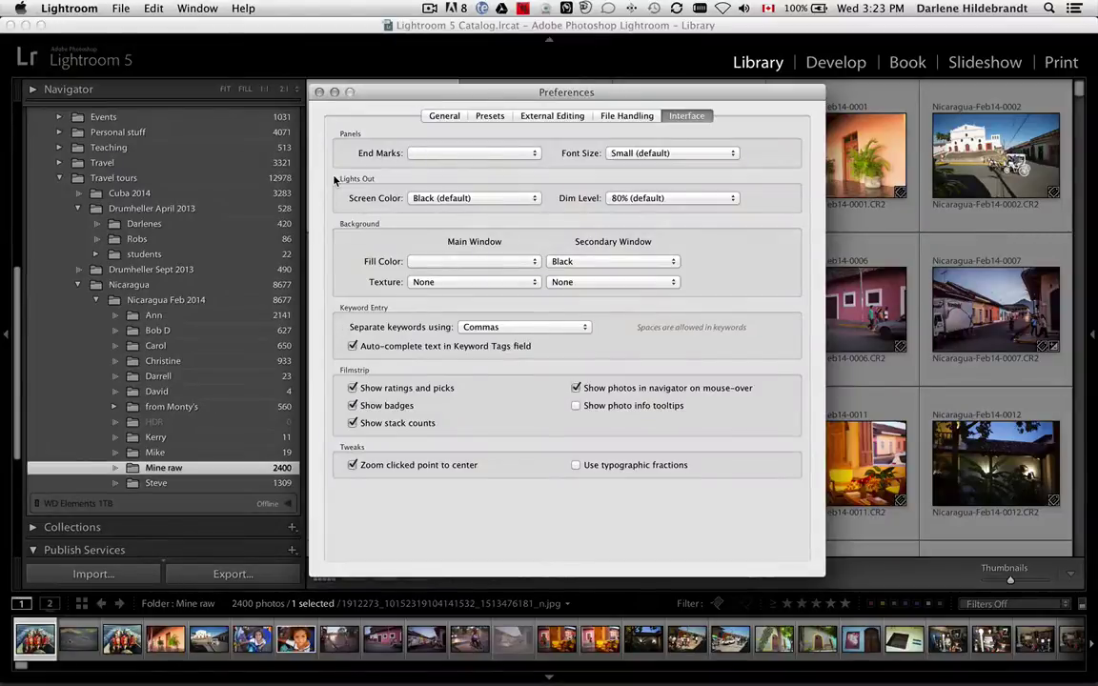
left_click(629, 115)
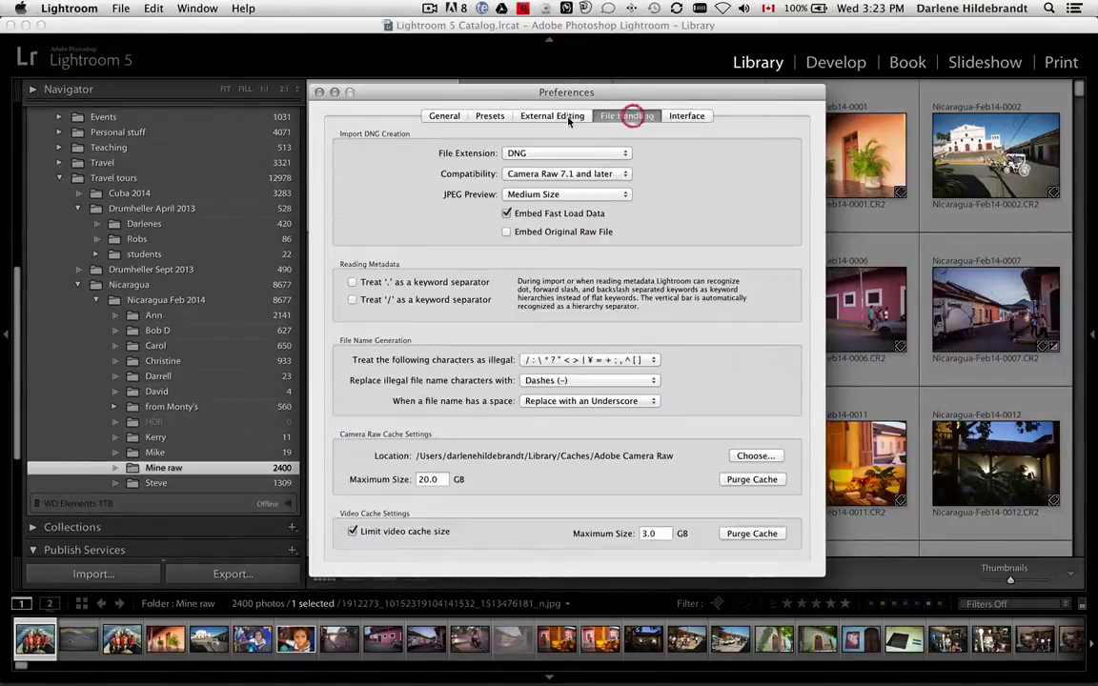
left_click(569, 116)
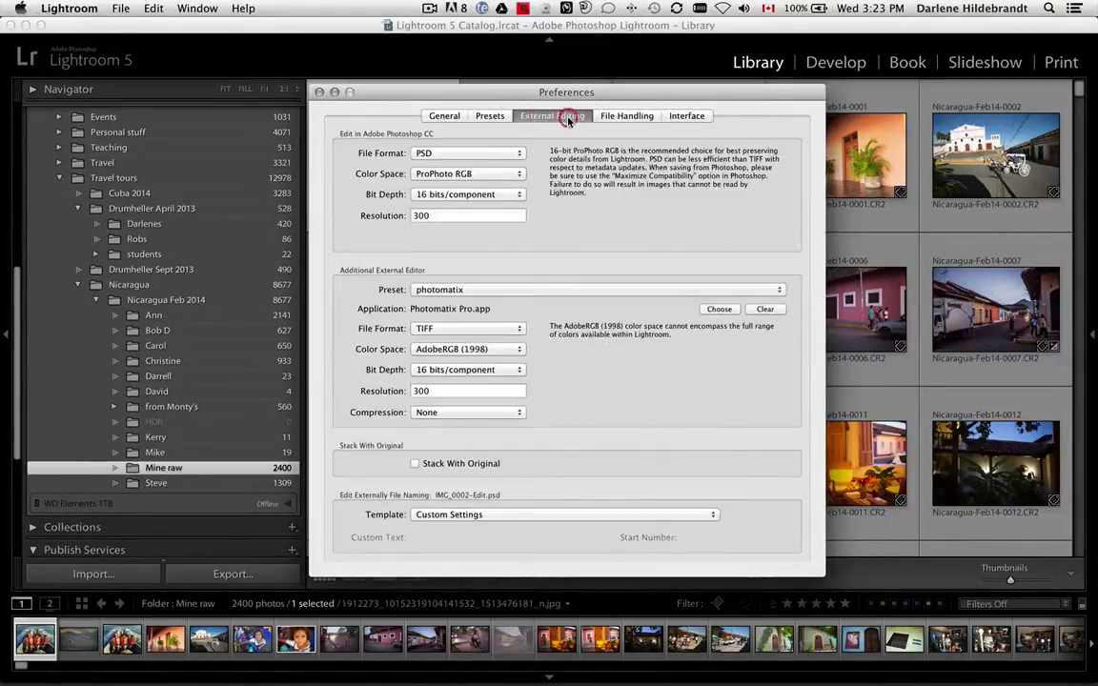
left_click(442, 116)
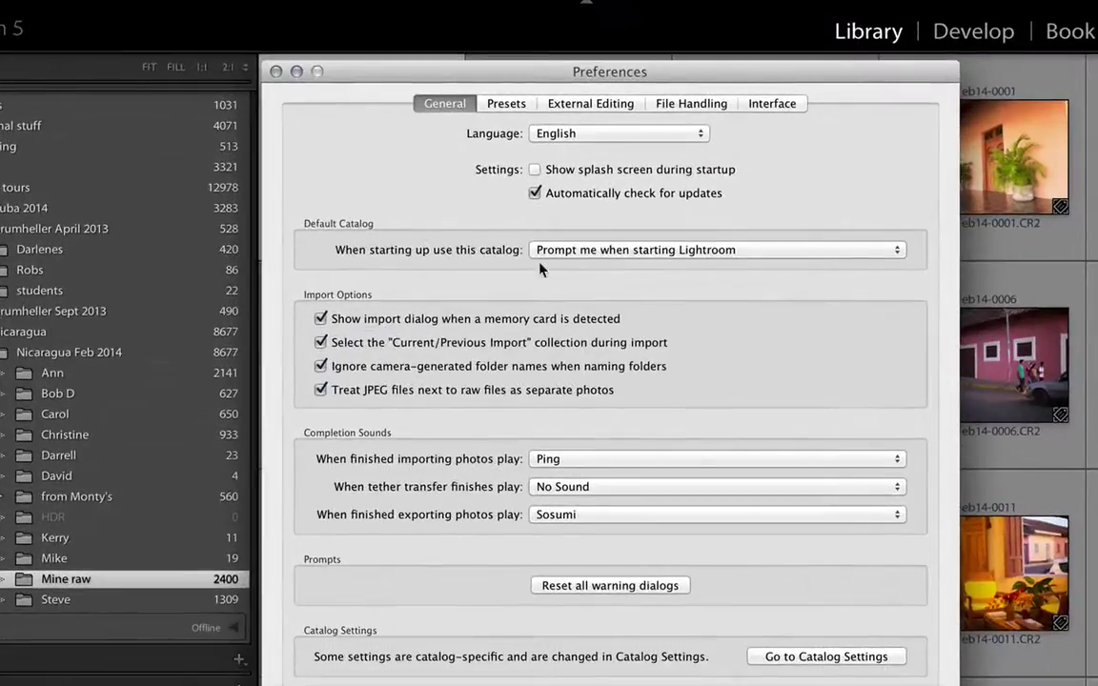
left_click(826, 657)
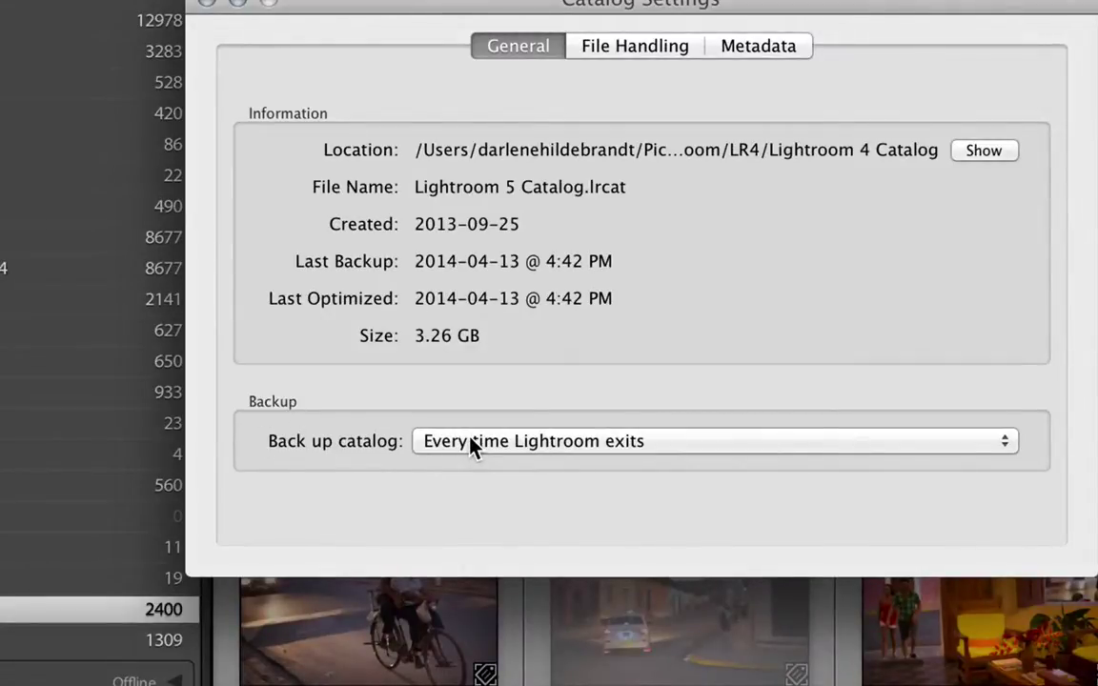
- Set the catalog to back up every time Lightroom exits and close Catalog Settings
left_click(677, 445)
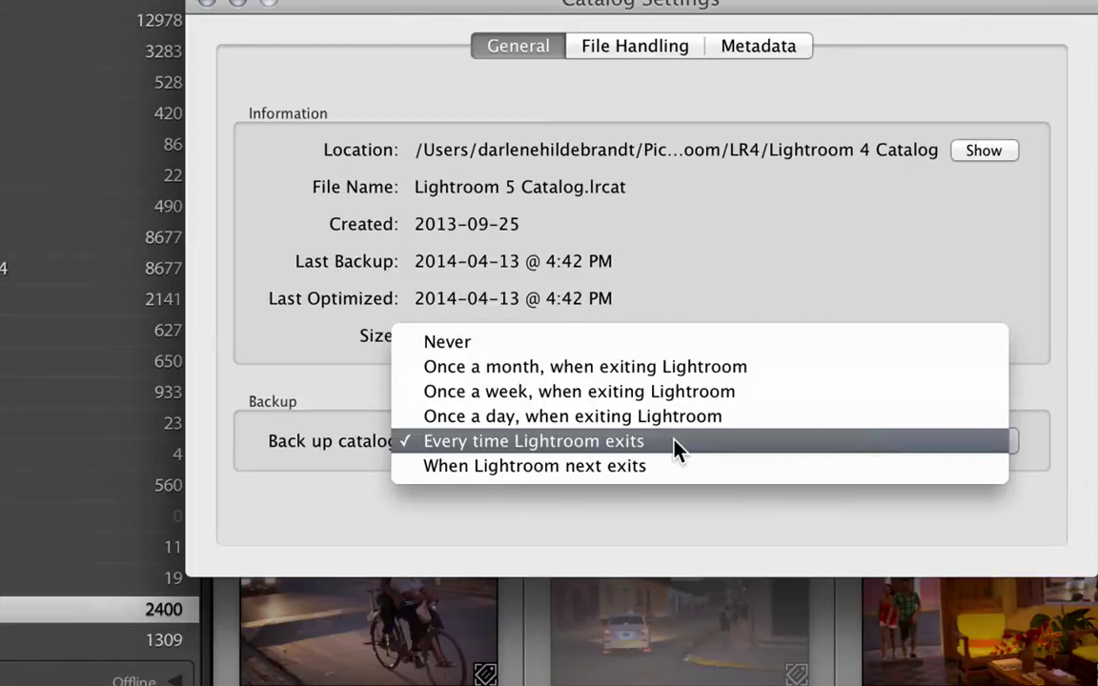
left_click(586, 446)
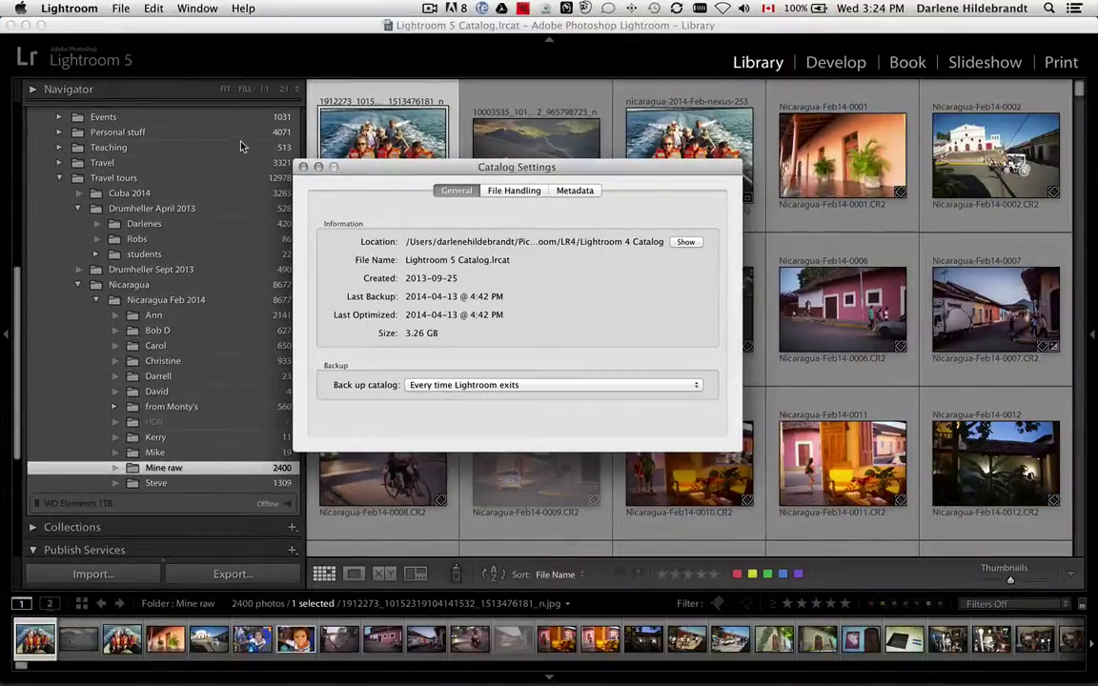
left_click(301, 168)
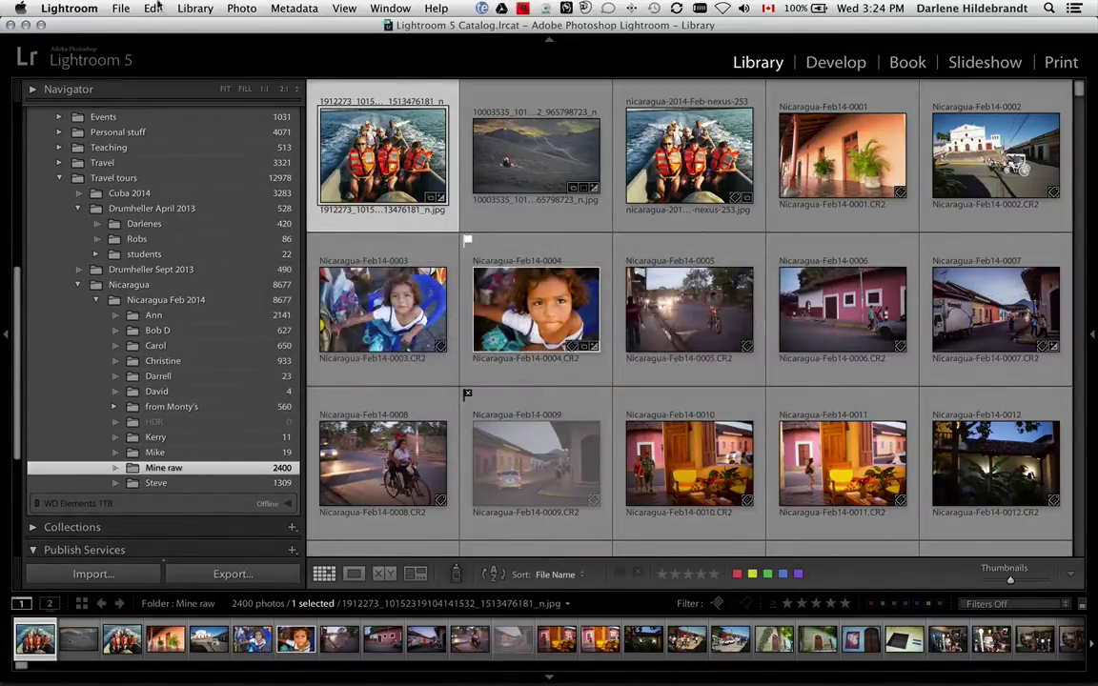
left_click(117, 8)
- Quit Lightroom so the Back Up Catalog prompt appears for LR backups/Main catalog
mouse_move(76, 8)
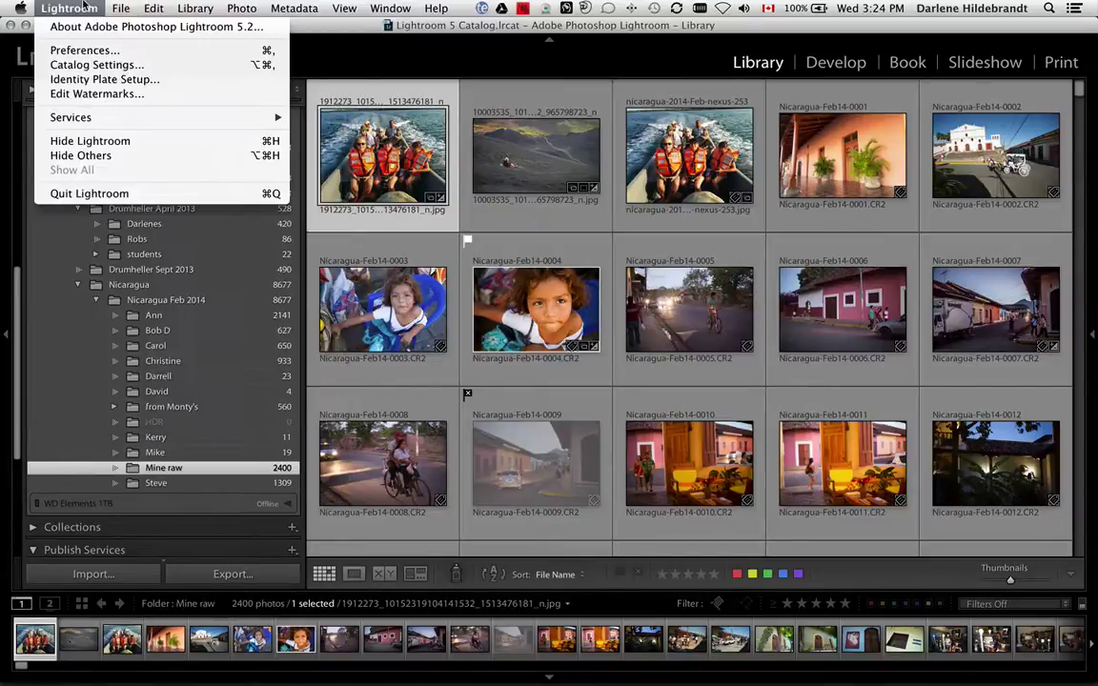
left_click(88, 193)
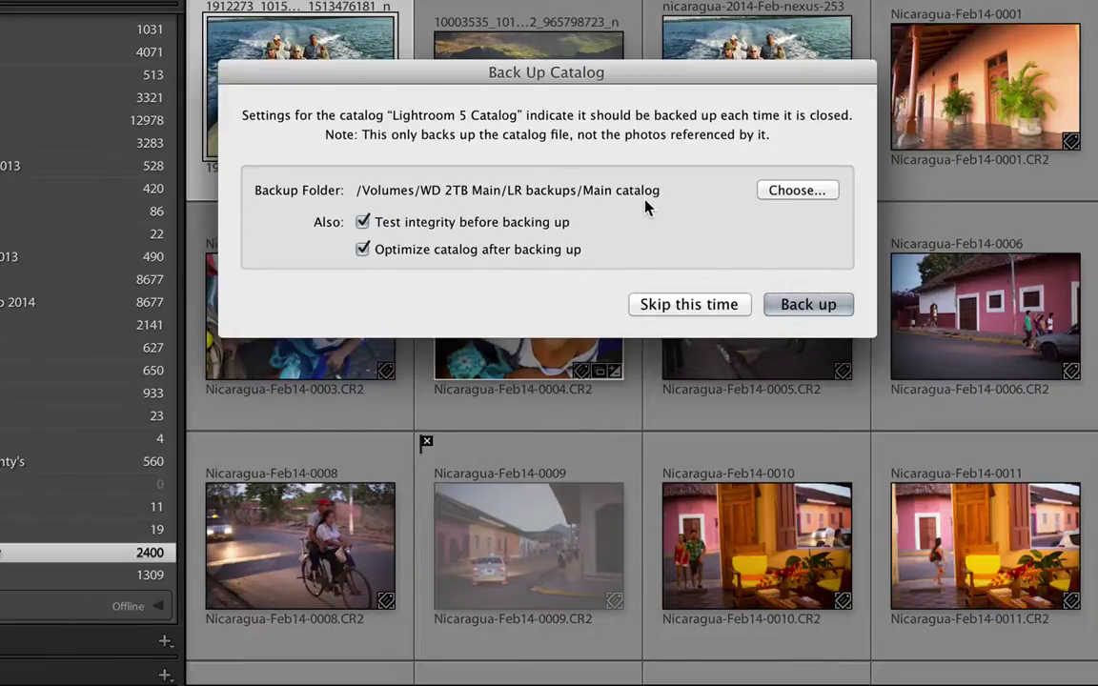
left_click(785, 190)
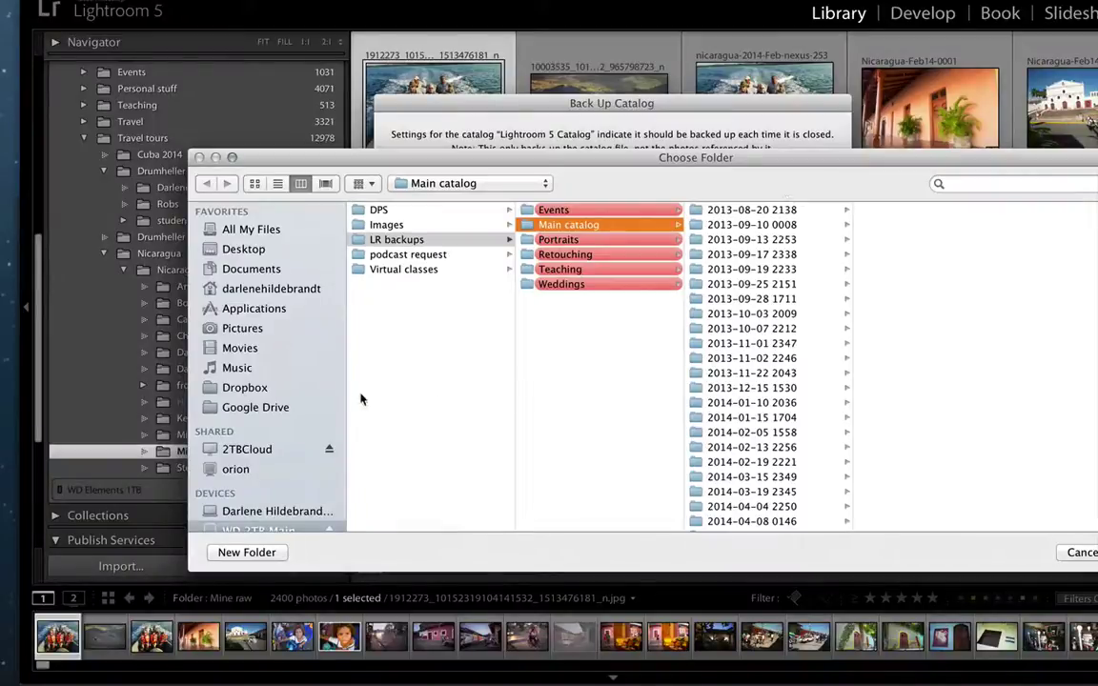
scroll(279, 417, "down", 2)
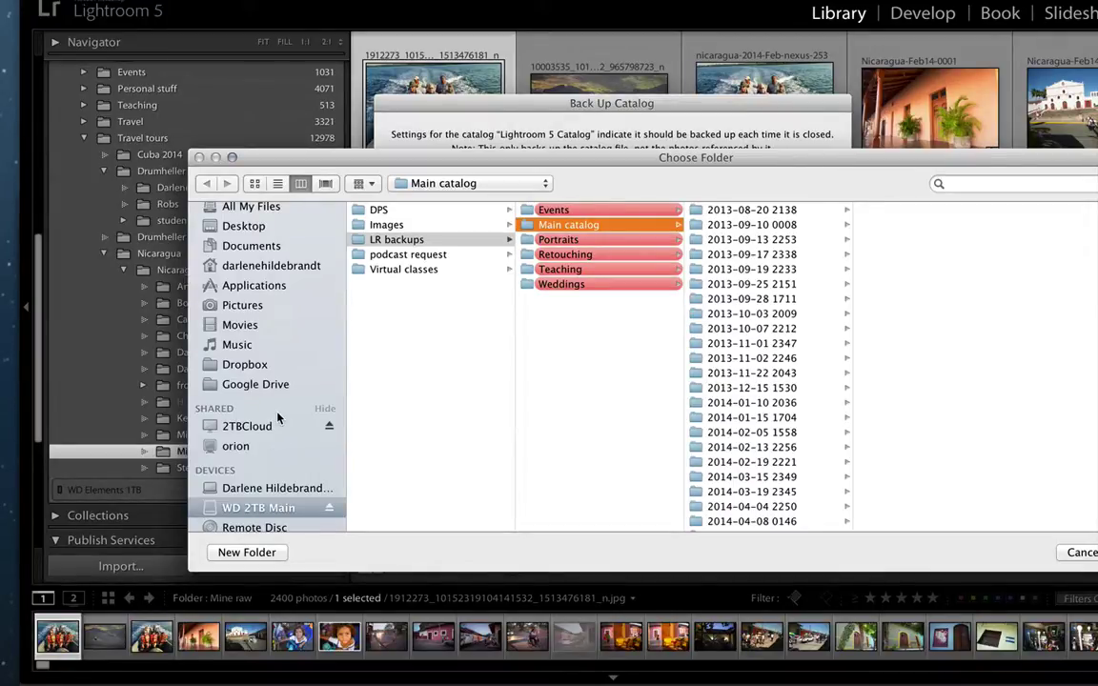
key("Return")
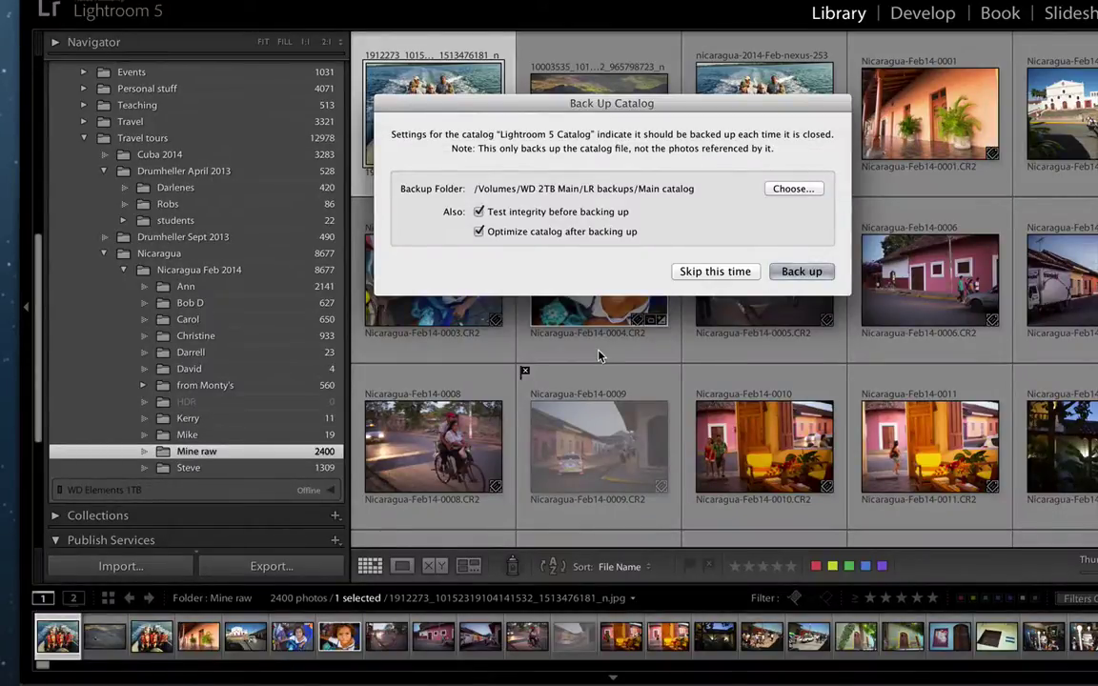
- Skip this backup, then reopen Lightroom 5 Catalog.lrcat from the catalog chooser
left_click(711, 273)
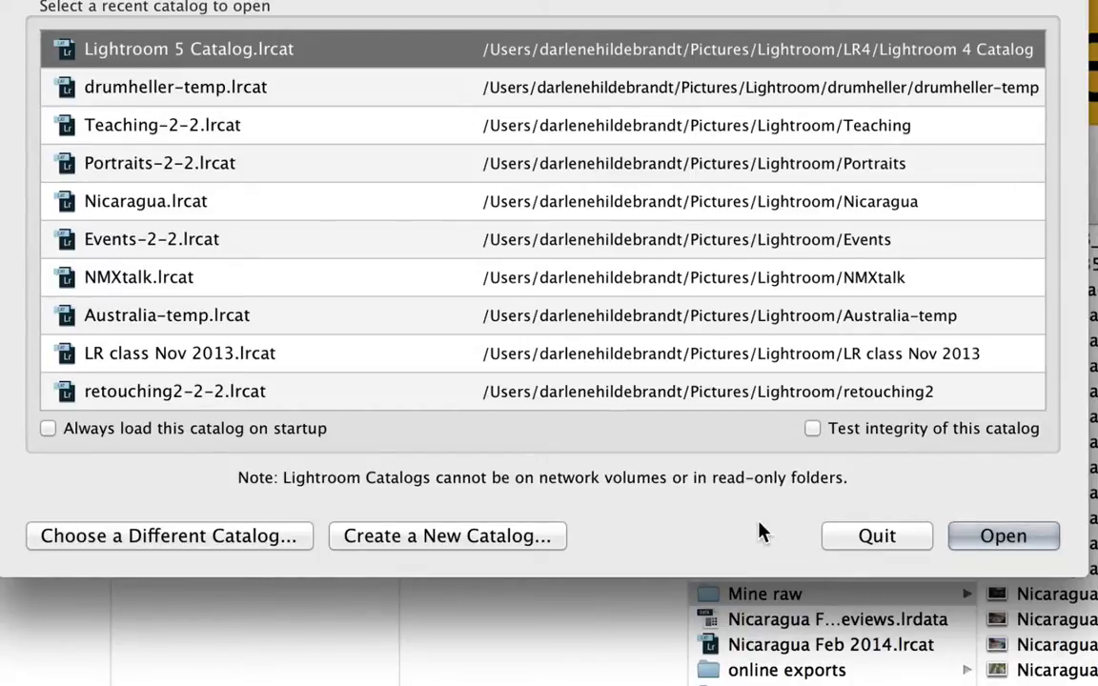
left_click(990, 548)
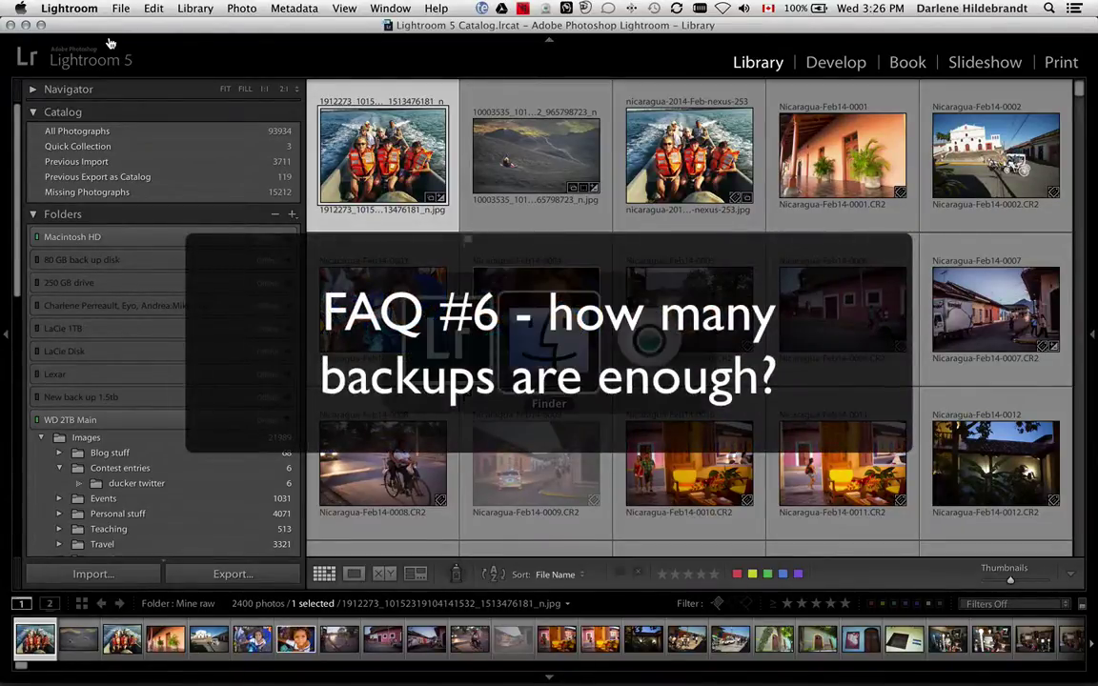
- In Finder, open LR backups, peek into Main catalog, and return to the LR backups listing
key("super+r")
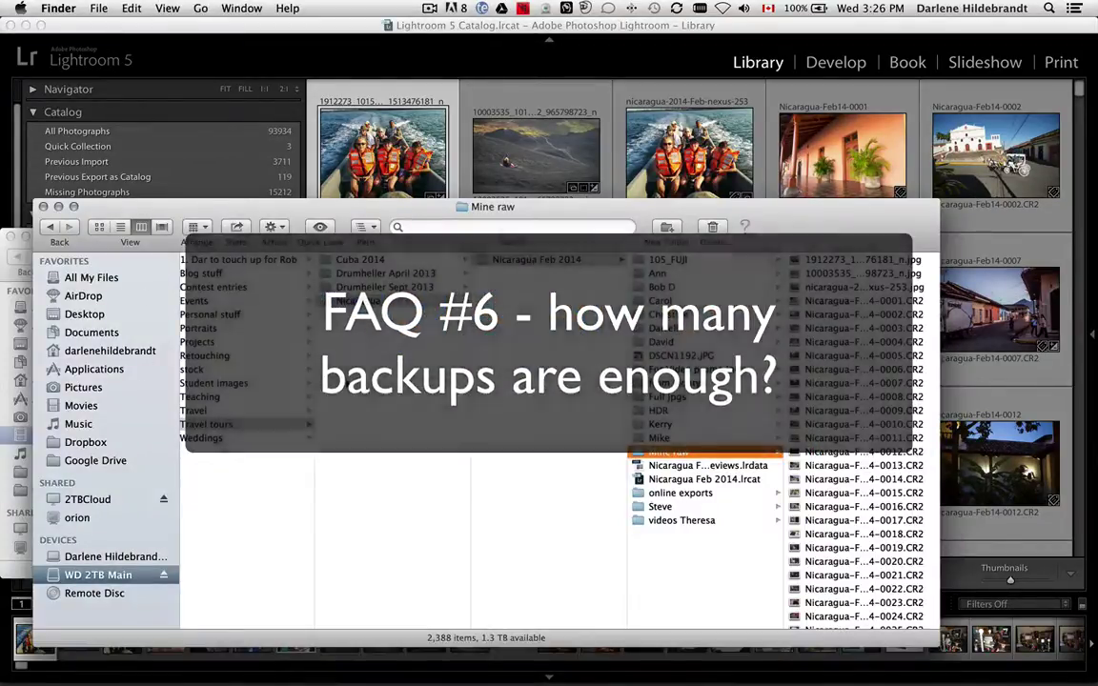
scroll(324, 386, "left", 5)
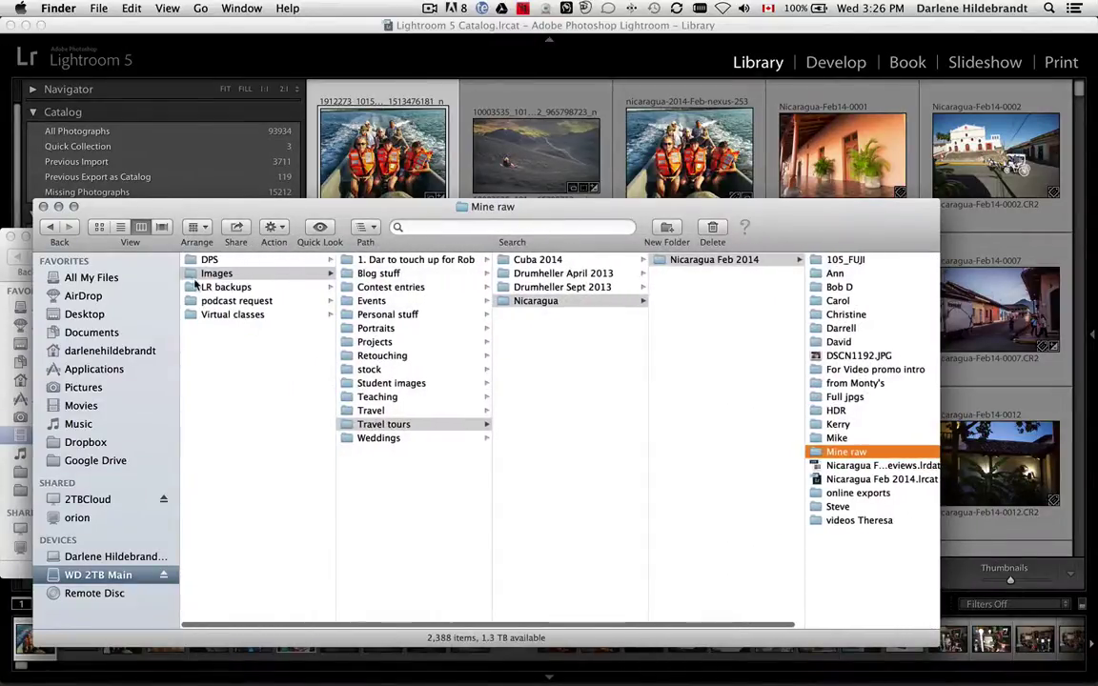
left_click(233, 288)
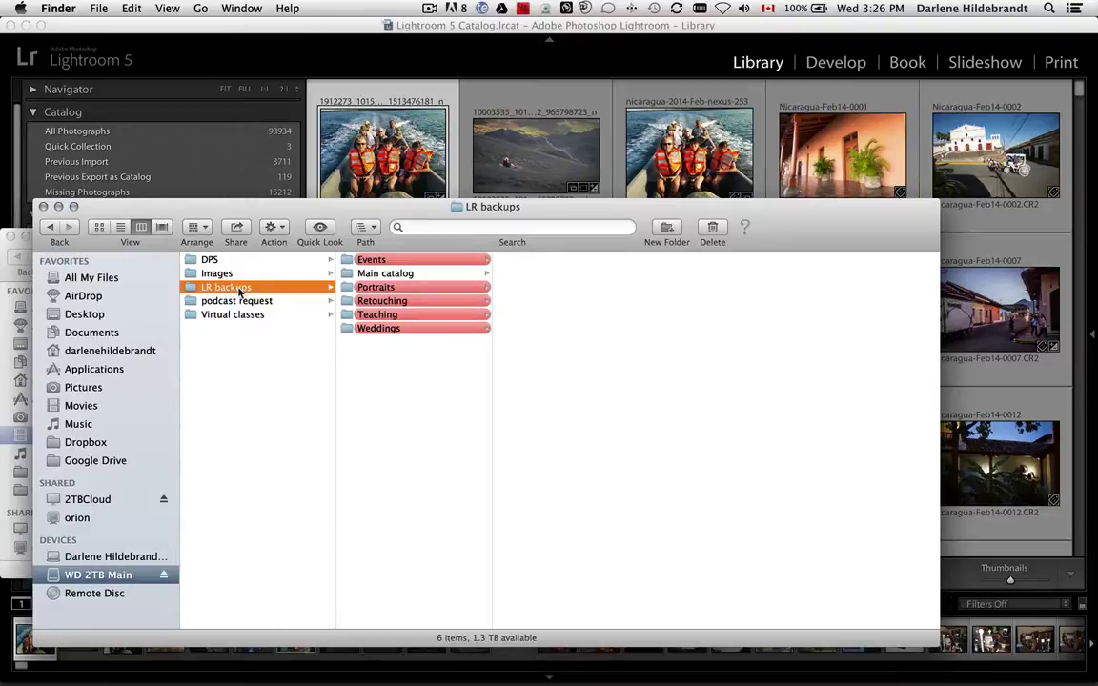
left_click(409, 276)
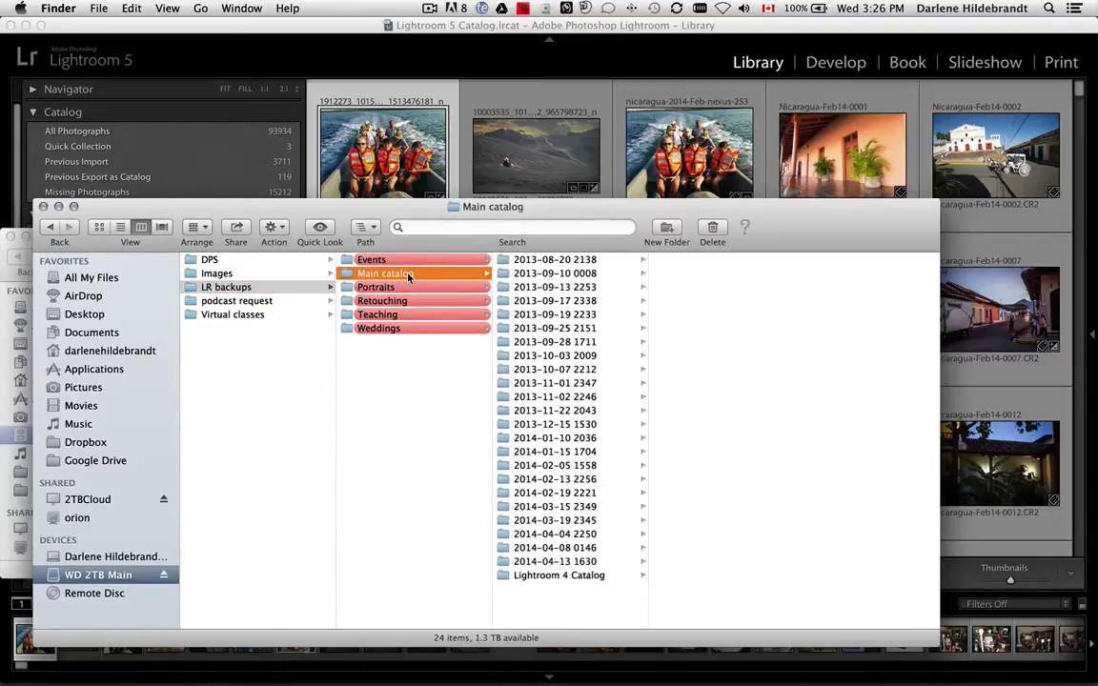
left_click(402, 393)
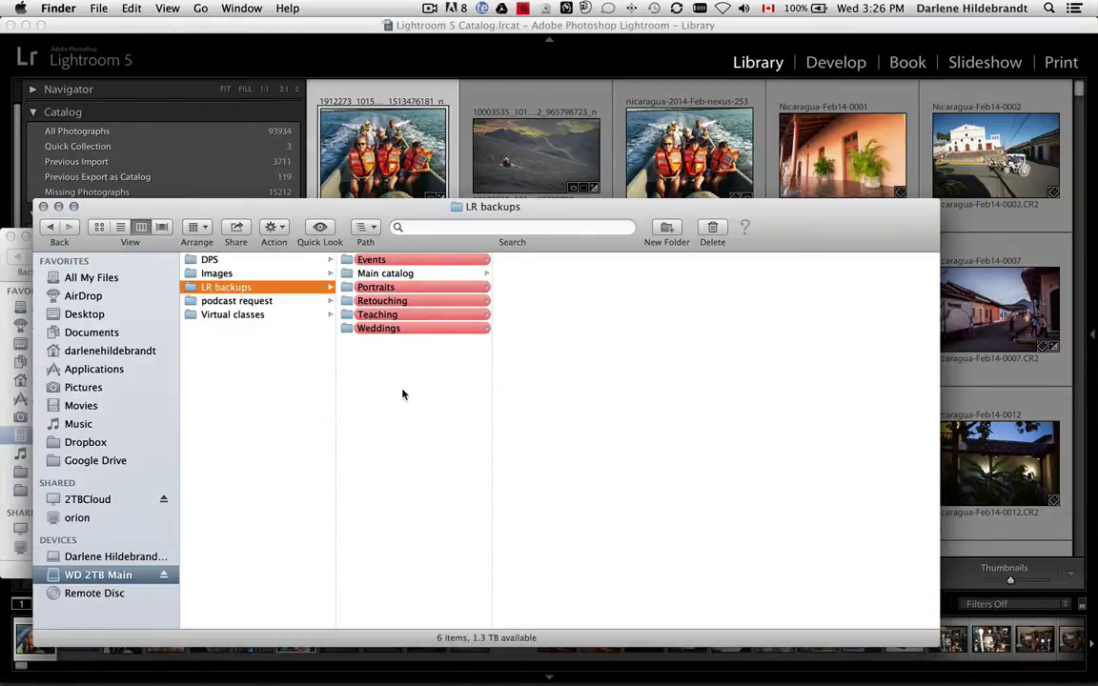
- Open Main catalog and inspect the oldest backup's Lightroom 4 Catalog file
left_click(411, 274)
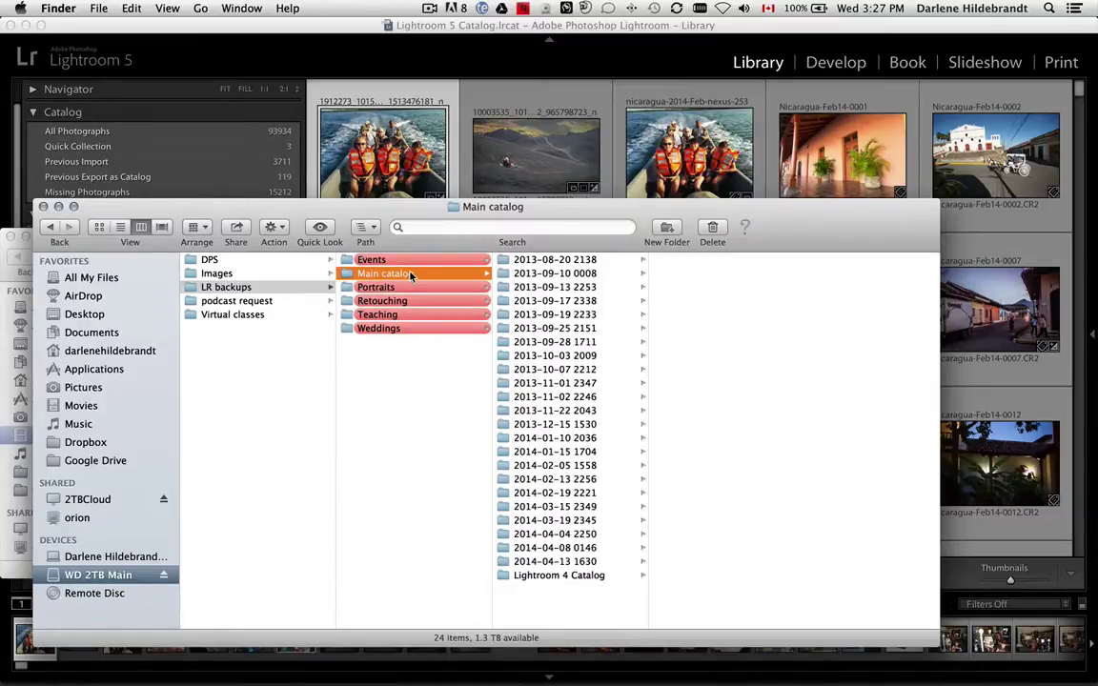
left_click(541, 261)
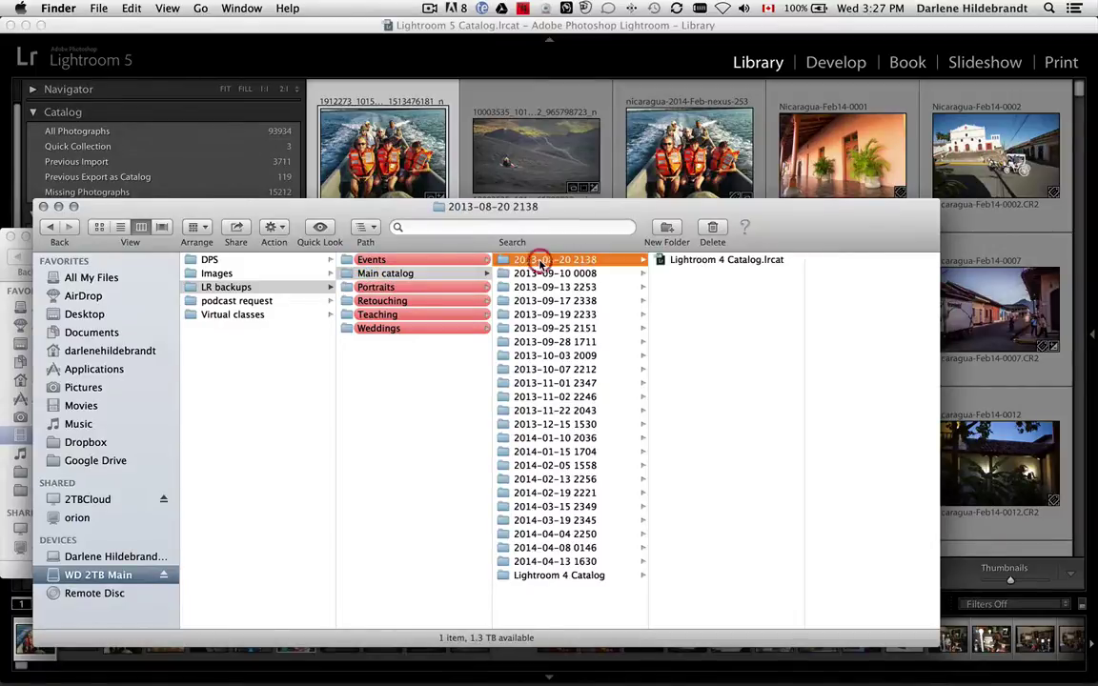
left_click(711, 261)
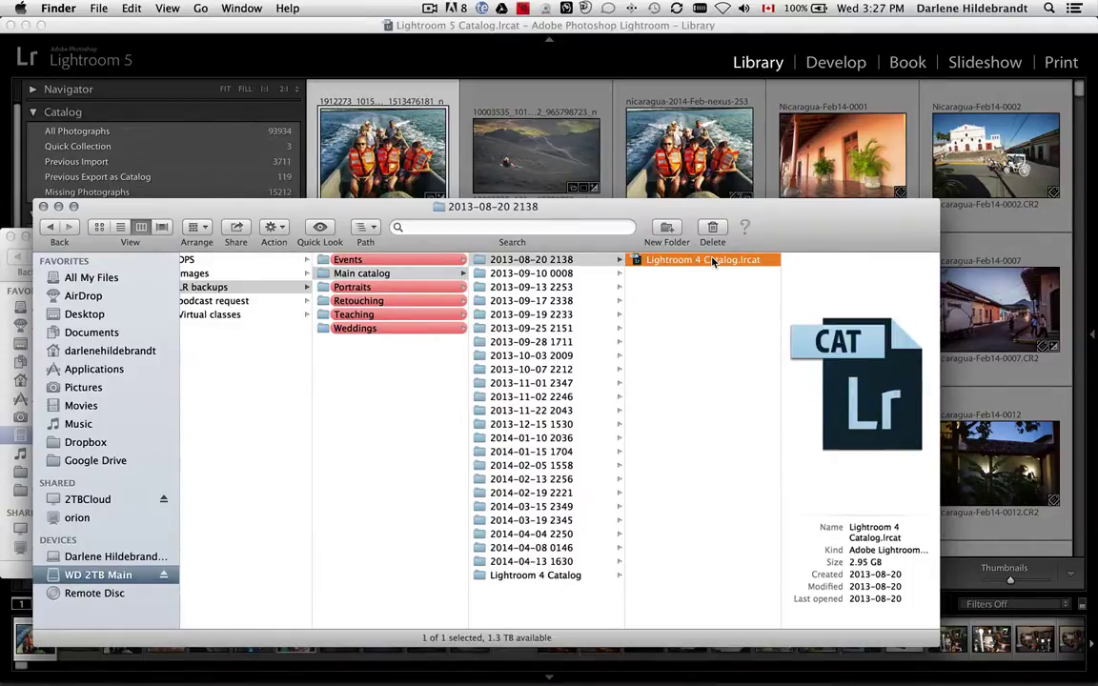
left_click(516, 425, "shift")
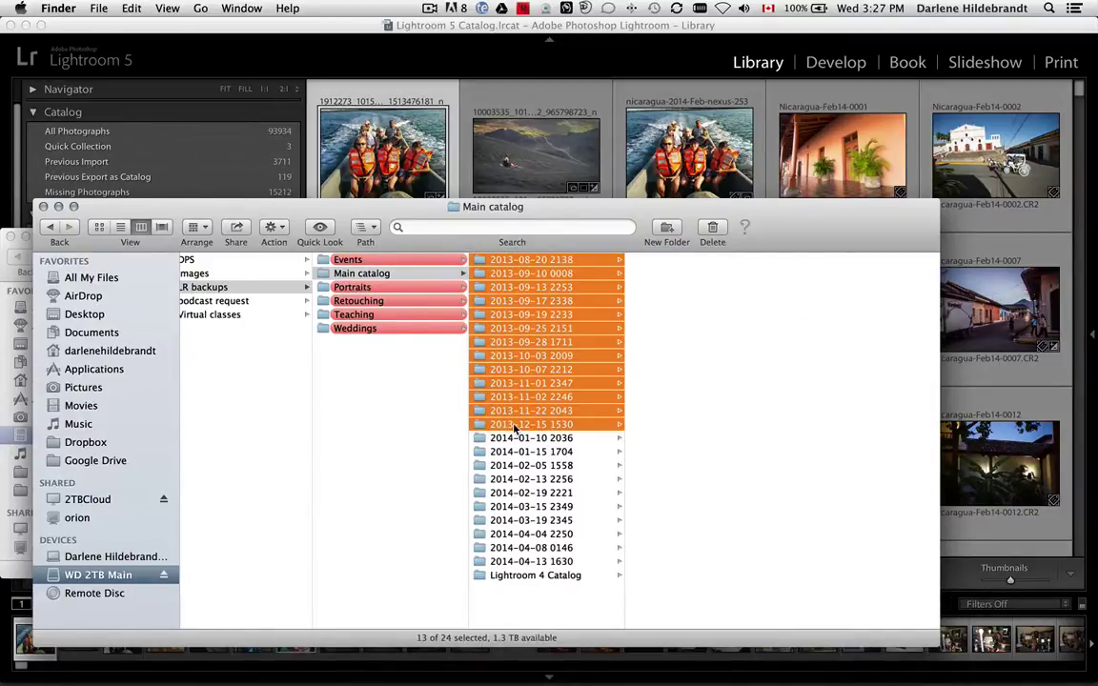
key("super+BackSpace")
key("Left")
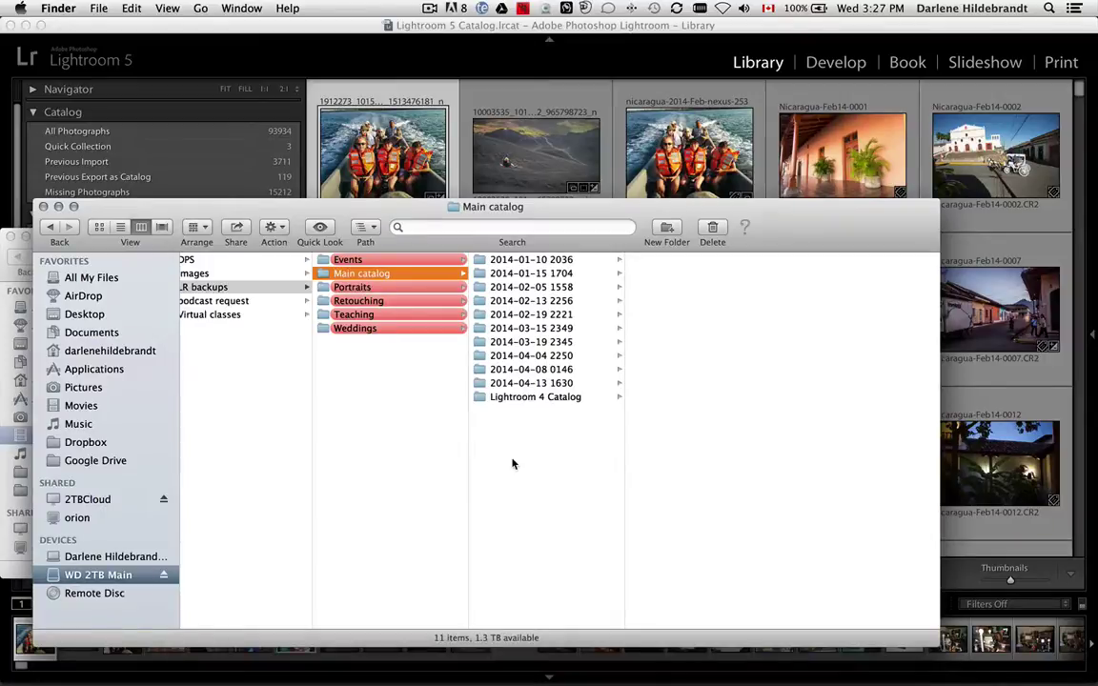
left_click(368, 260)
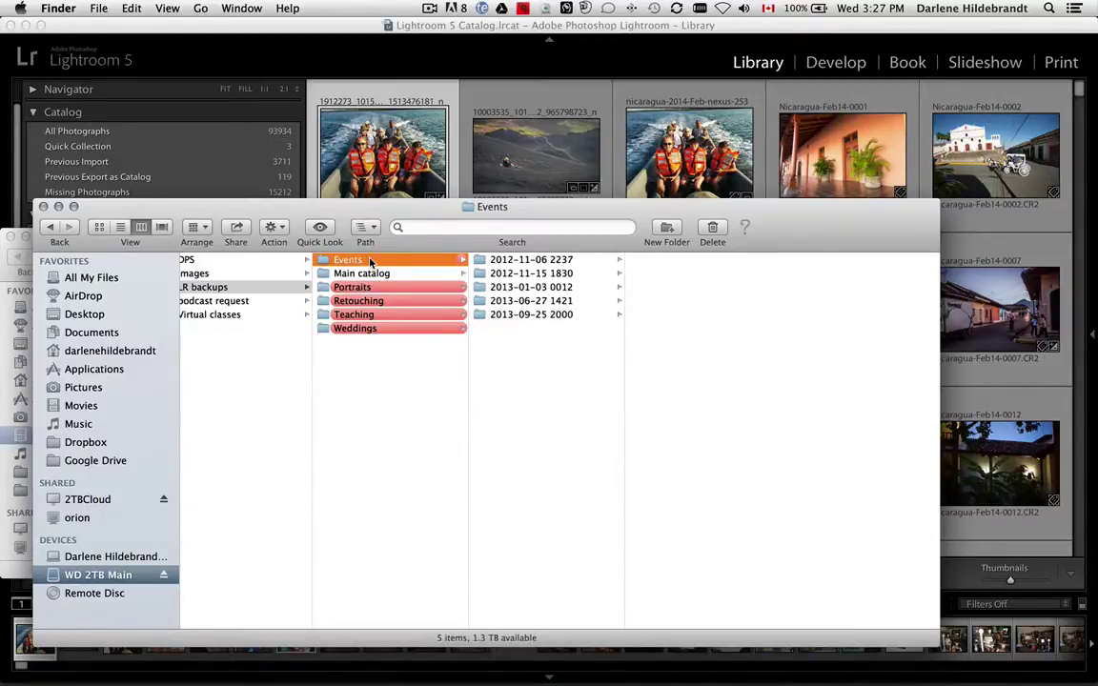
left_click(367, 287)
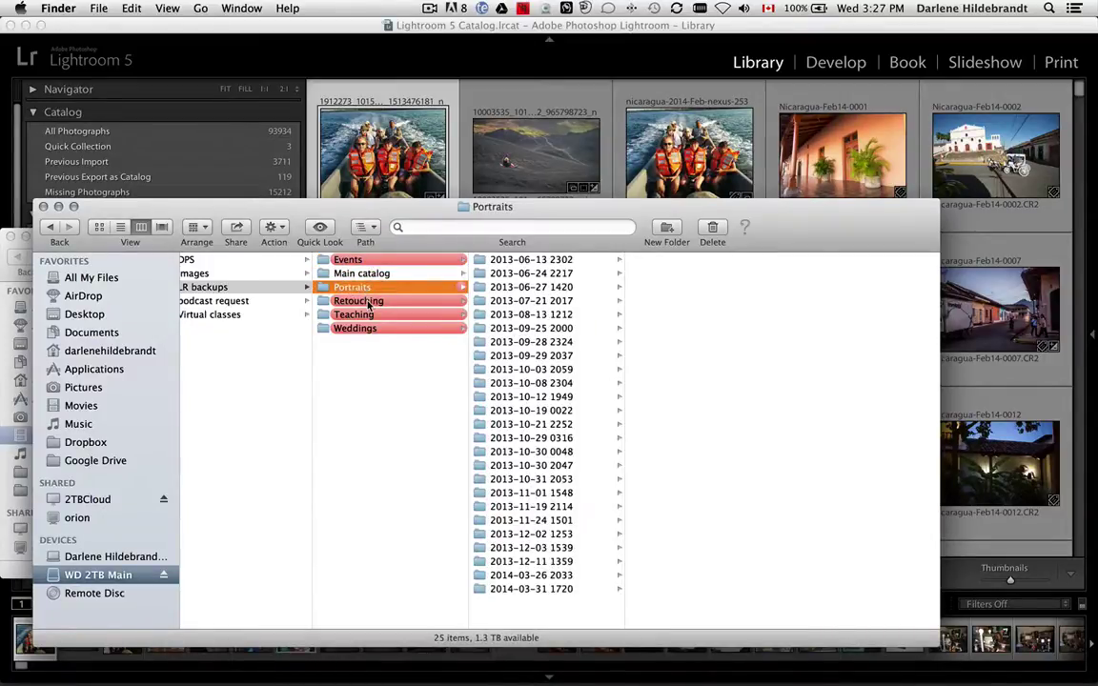
left_click(510, 259)
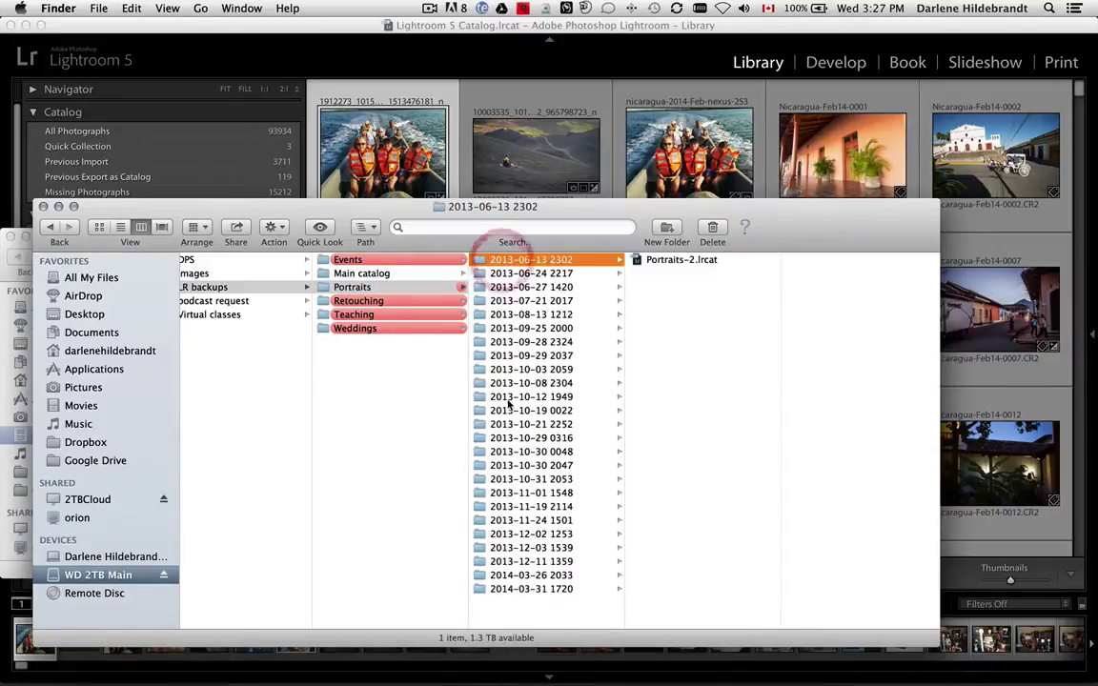
left_click(503, 480, "shift")
key("super+BackSpace")
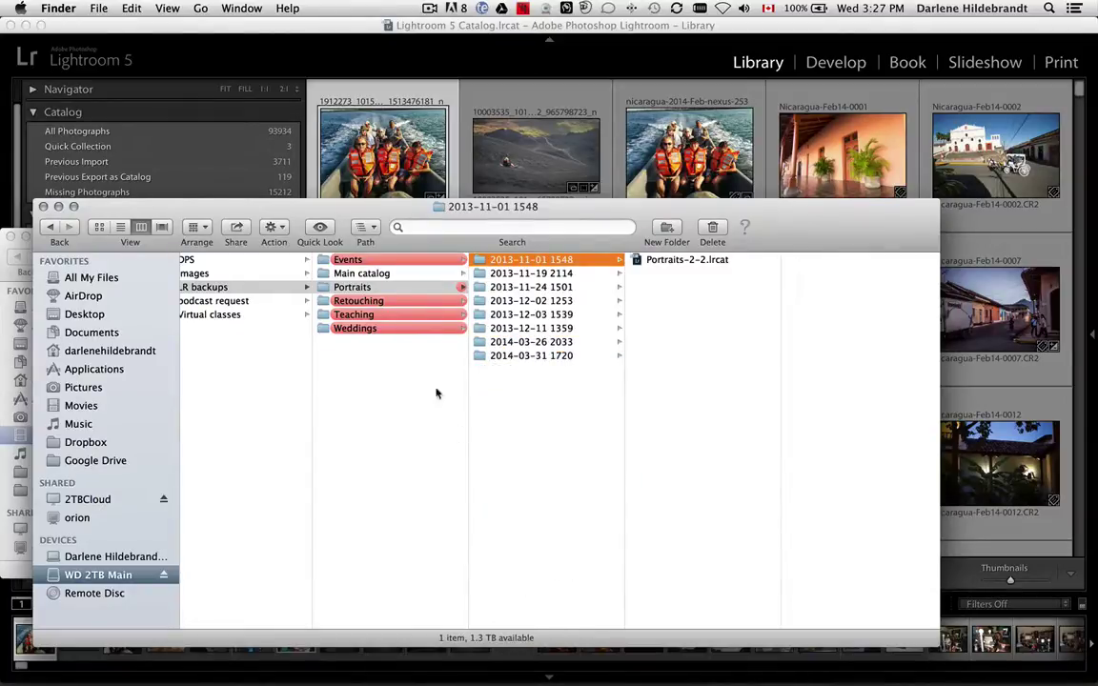
- Return to Lightroom and enlarge the boat photo to a single-image view
left_click(360, 274)
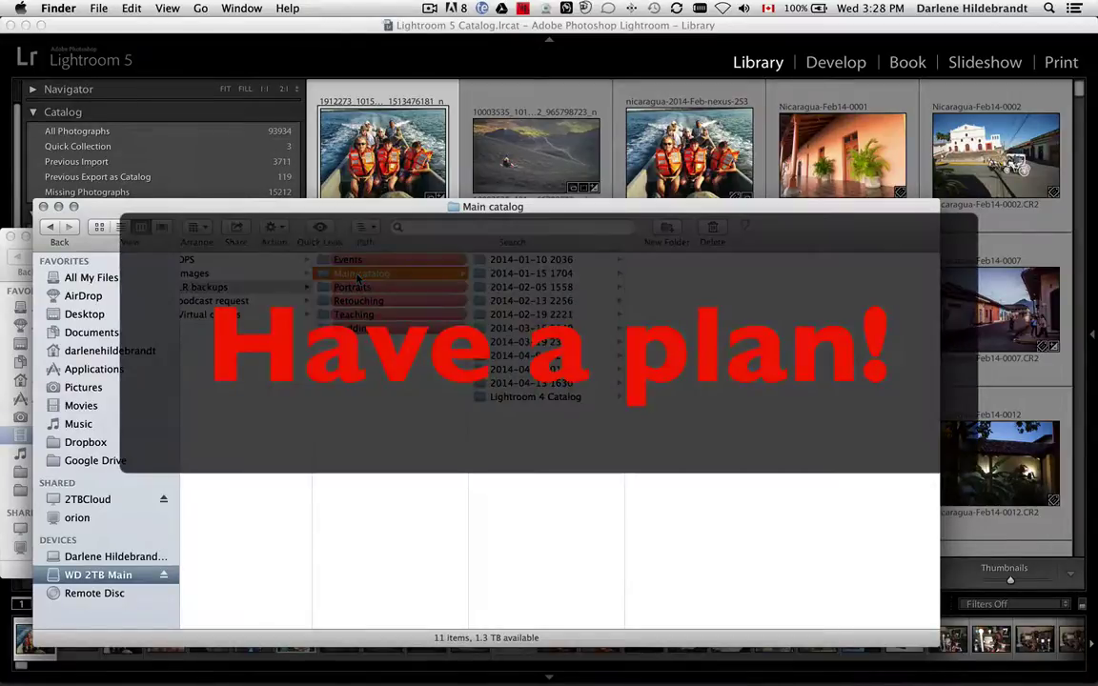
left_click(319, 82)
double_click(394, 176)
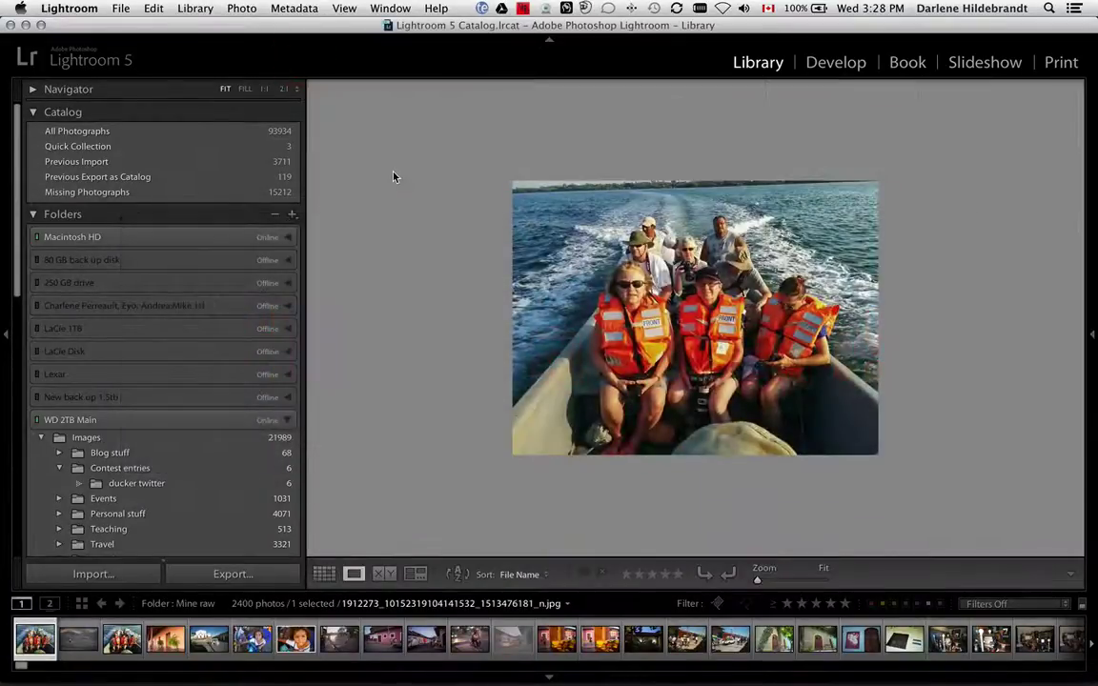